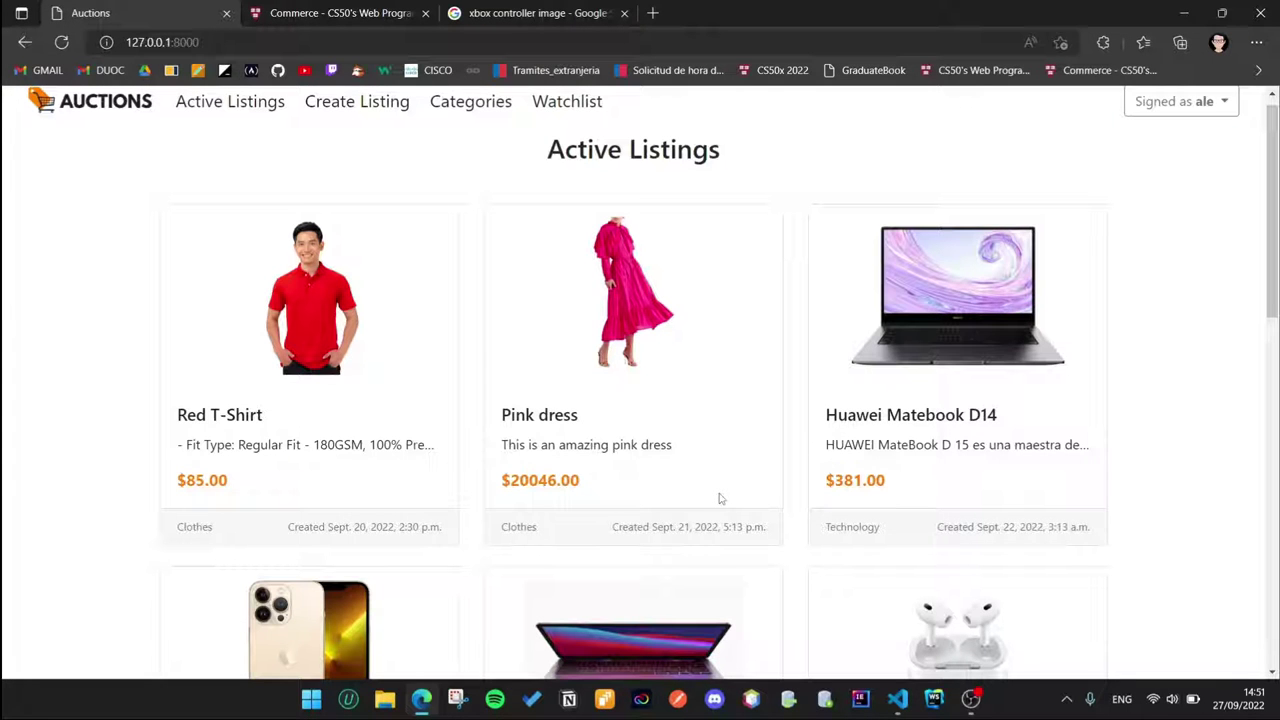
Step: On the Commerce specification tab, highlight the Models requirement and its phrase 'least three models'
click(340, 13)
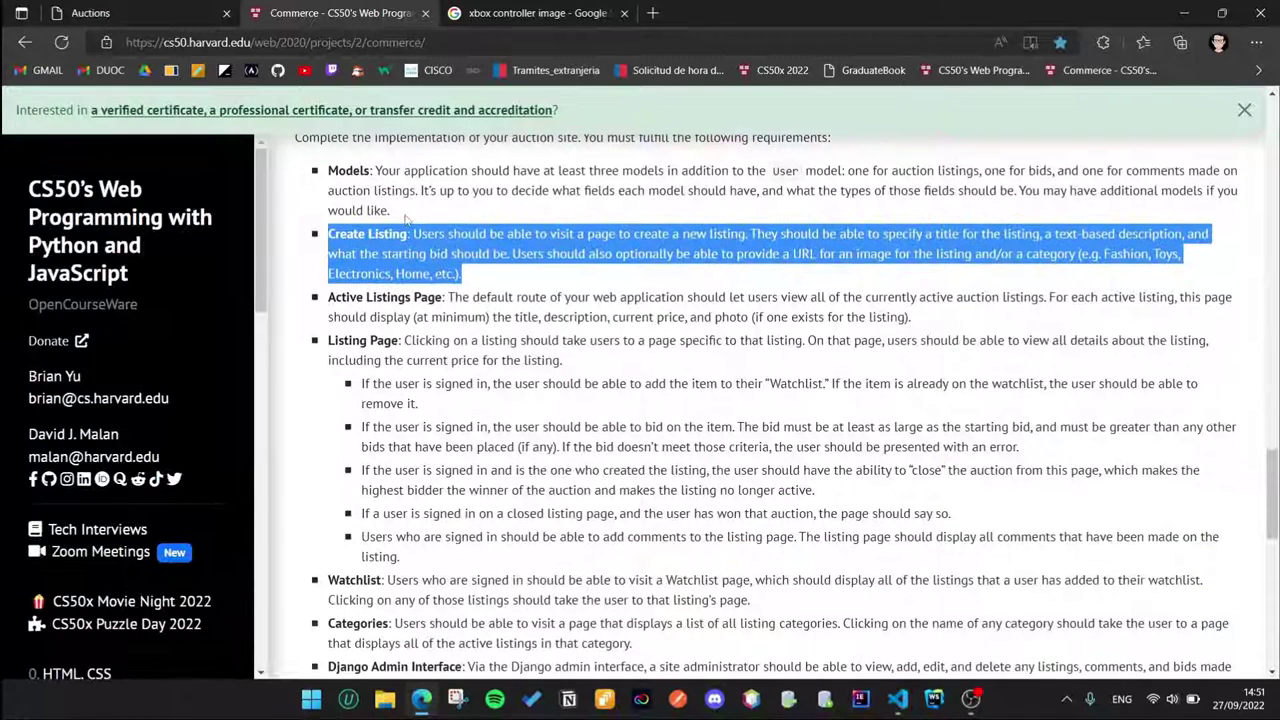
drag(405, 219, 330, 175)
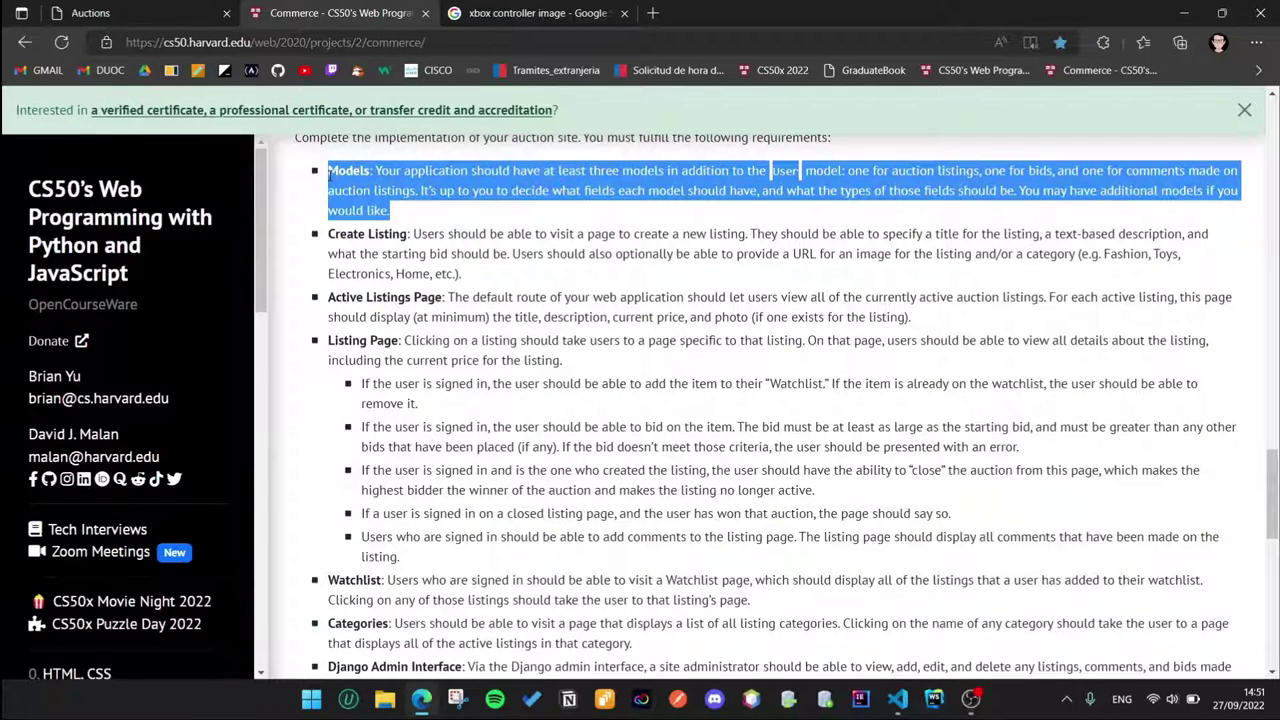
click(396, 204)
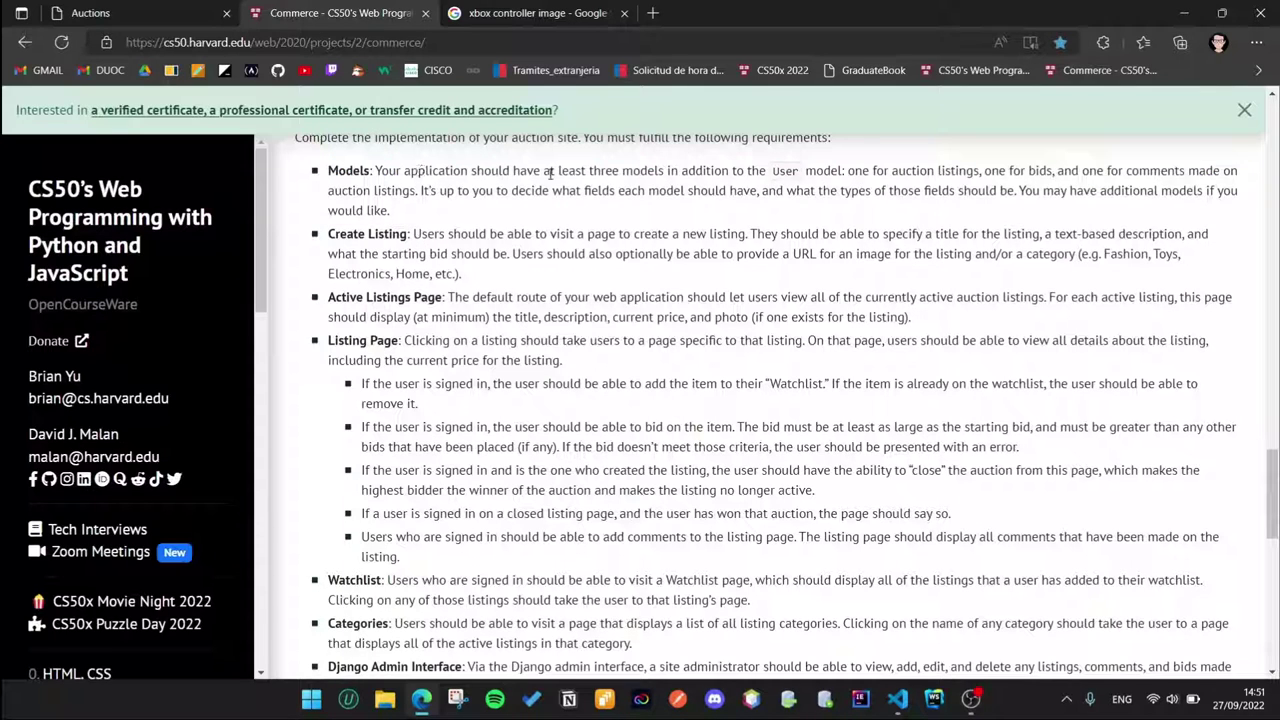
drag(557, 173, 667, 173)
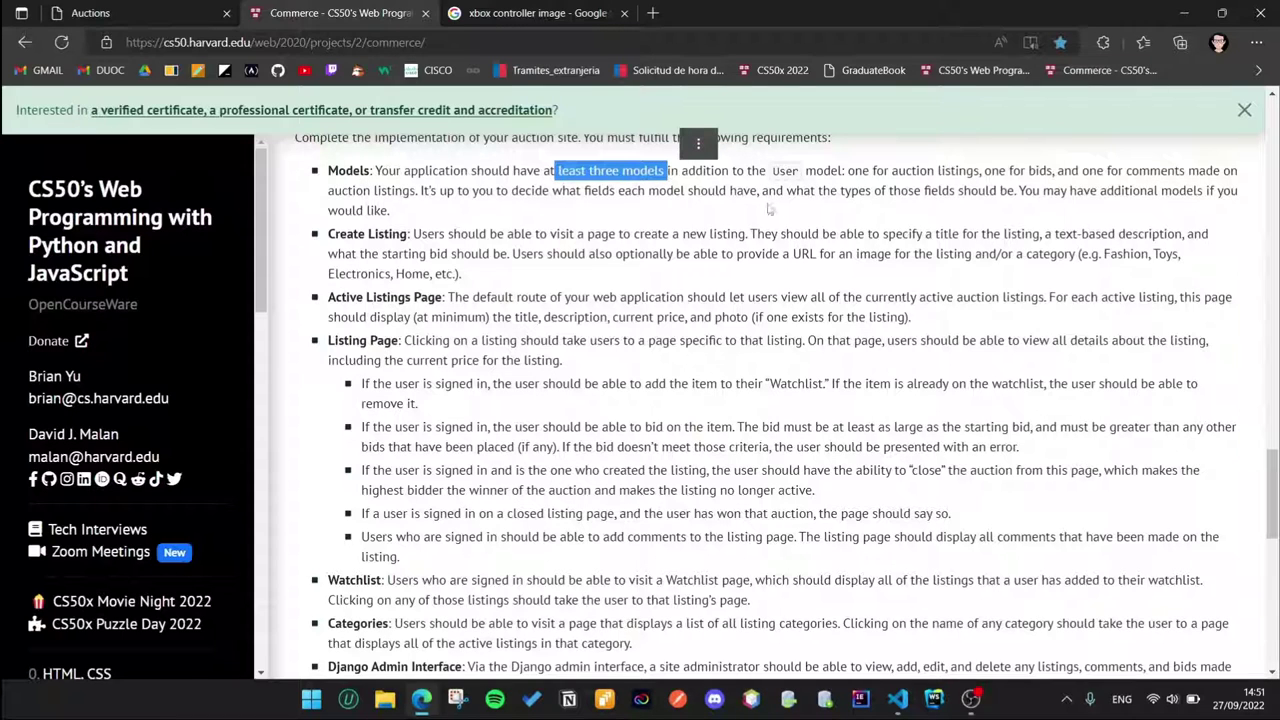
Step: Scroll through models.py in VS Code to review the User, Category, Listing, Bid and Comment models
click(897, 698)
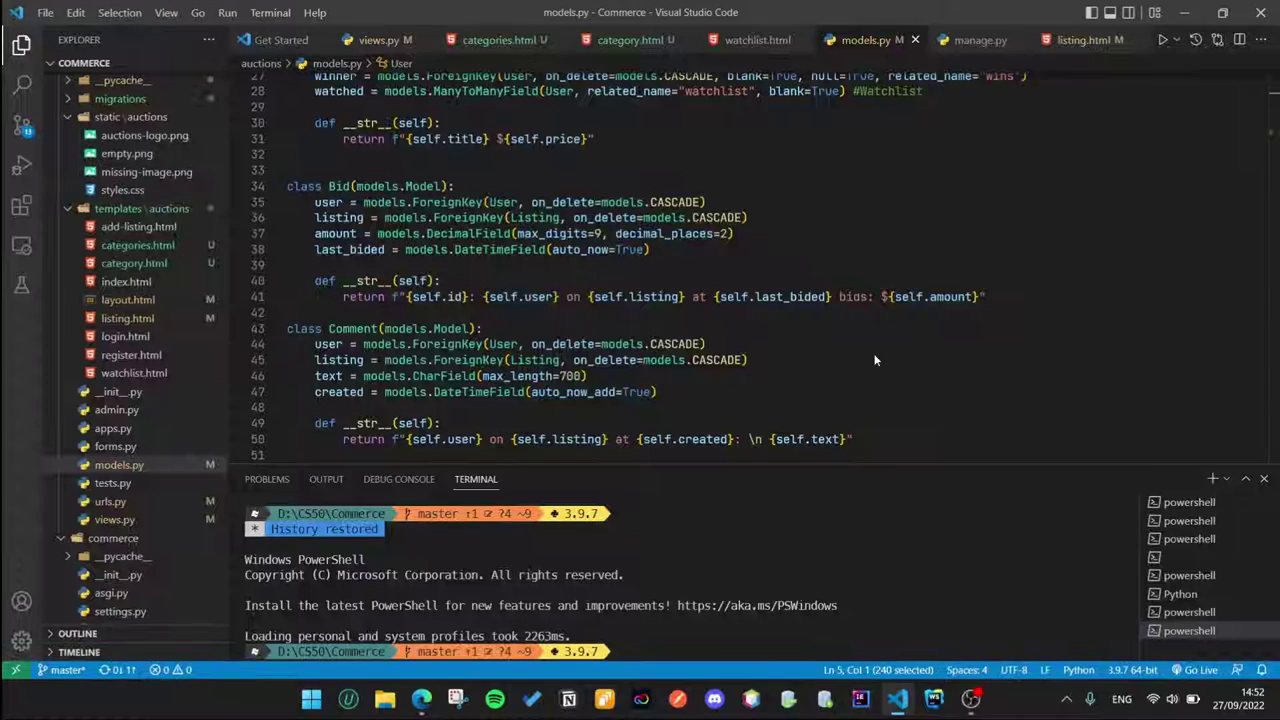
scroll(700, 270, up, 8)
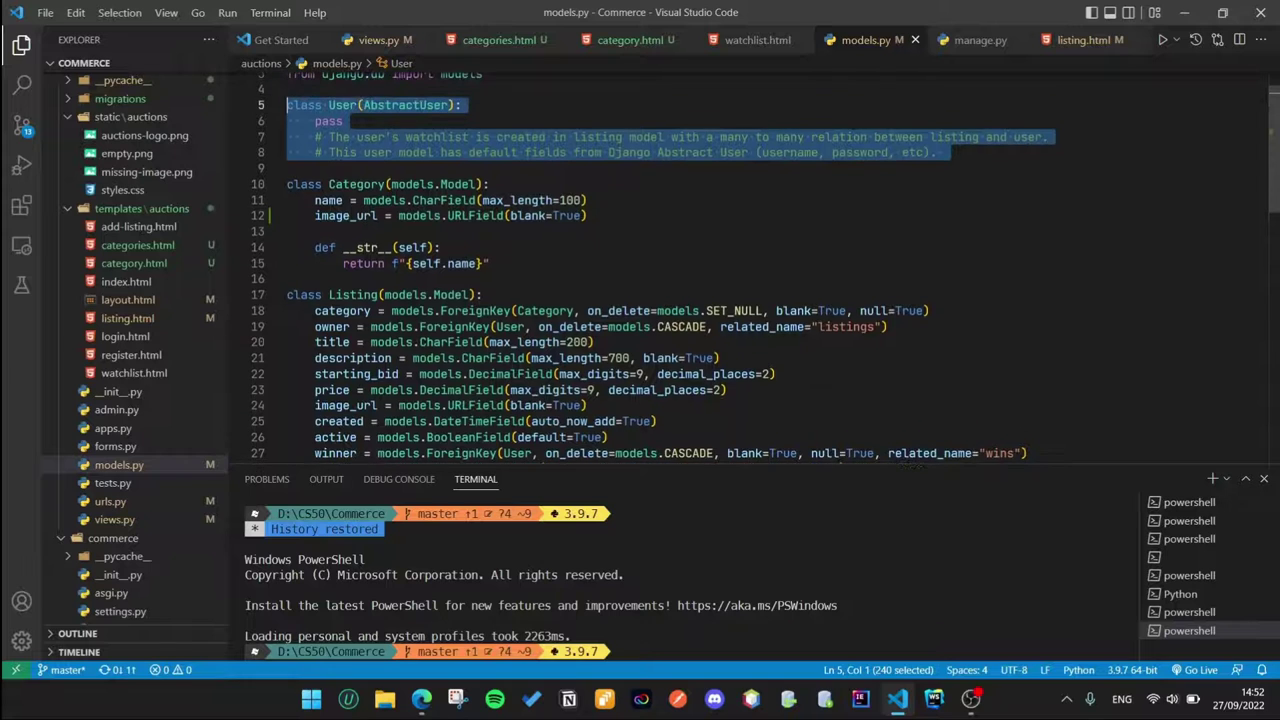
click(290, 279)
scroll(700, 270, up, 1)
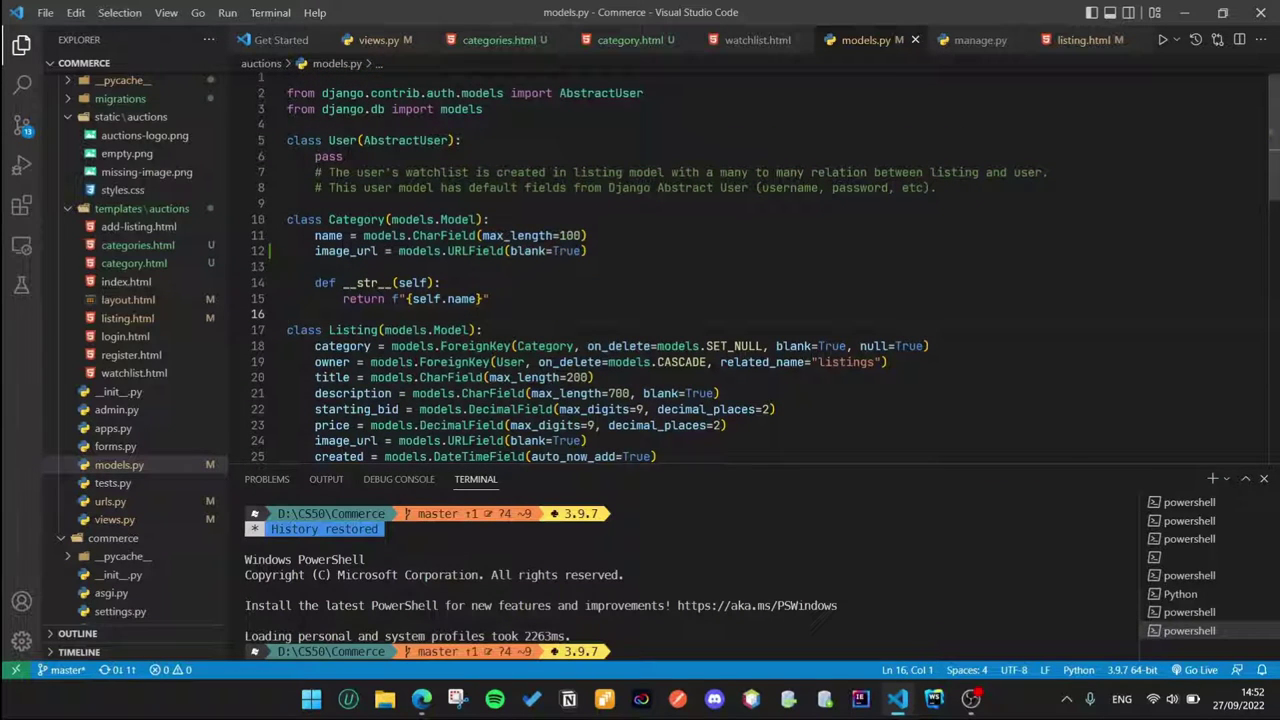
scroll(700, 270, down, 2)
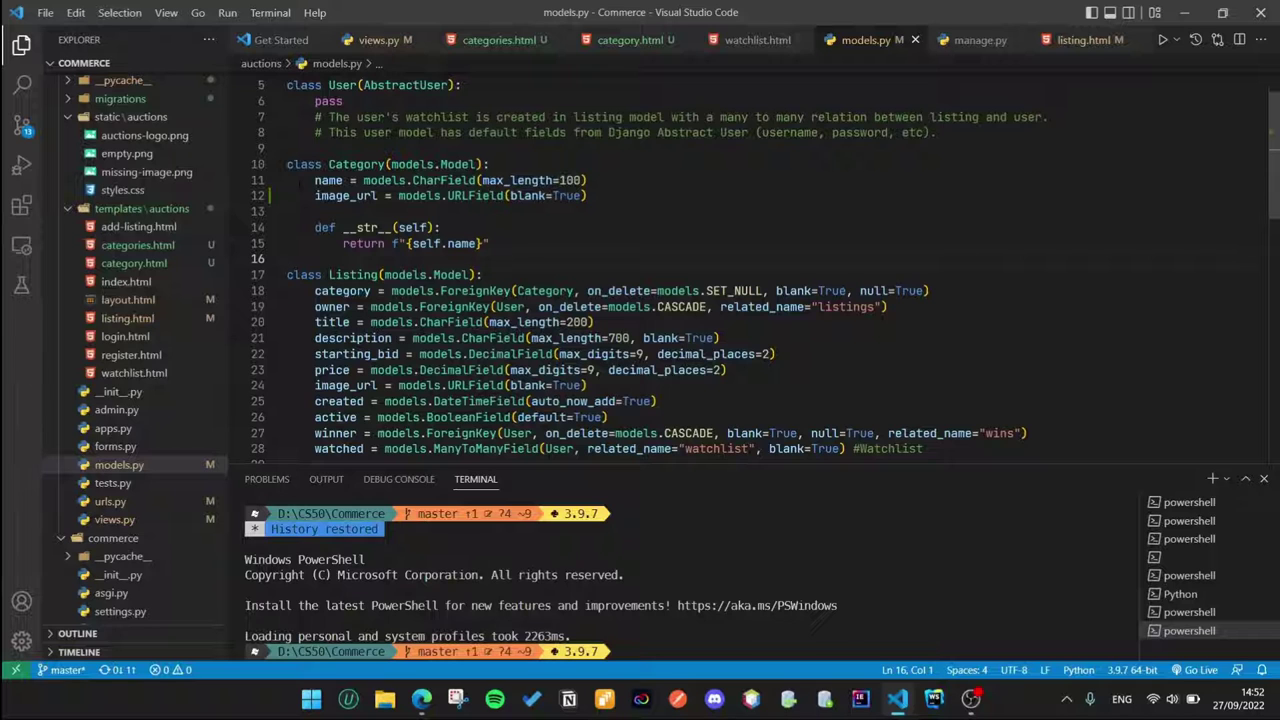
scroll(700, 270, down, 3)
scroll(700, 270, down, 4)
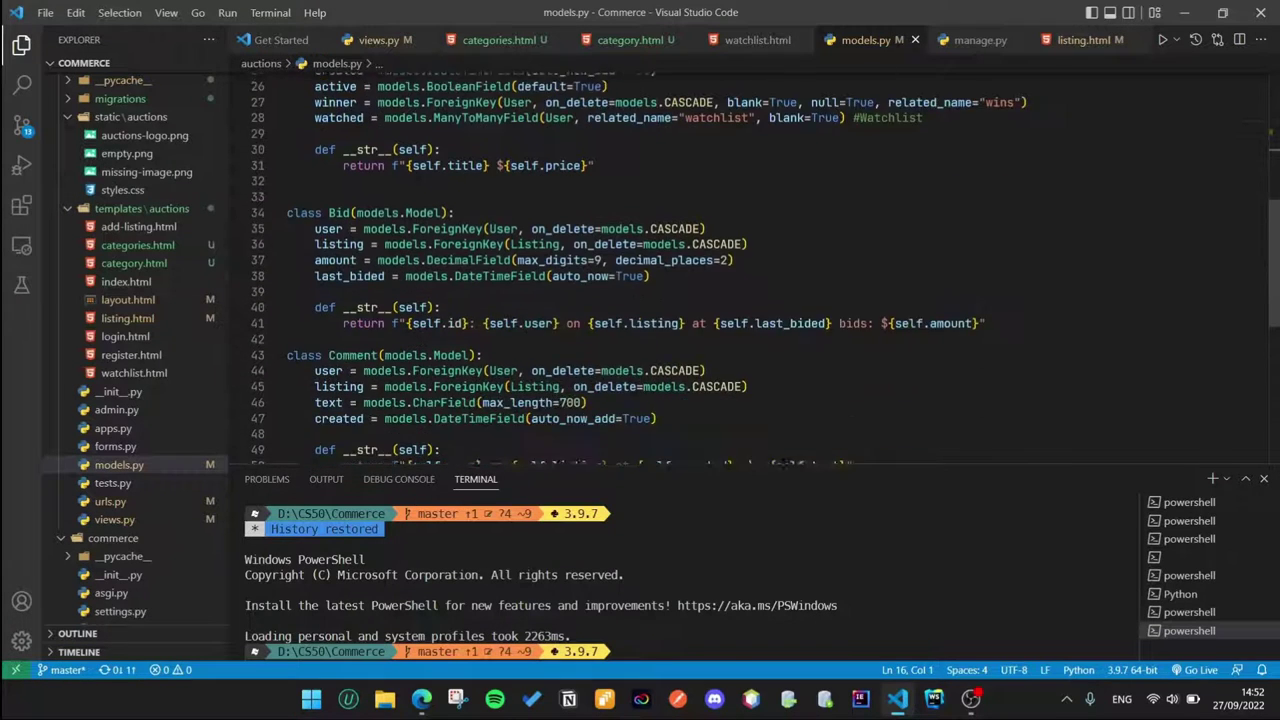
scroll(700, 270, down, 2)
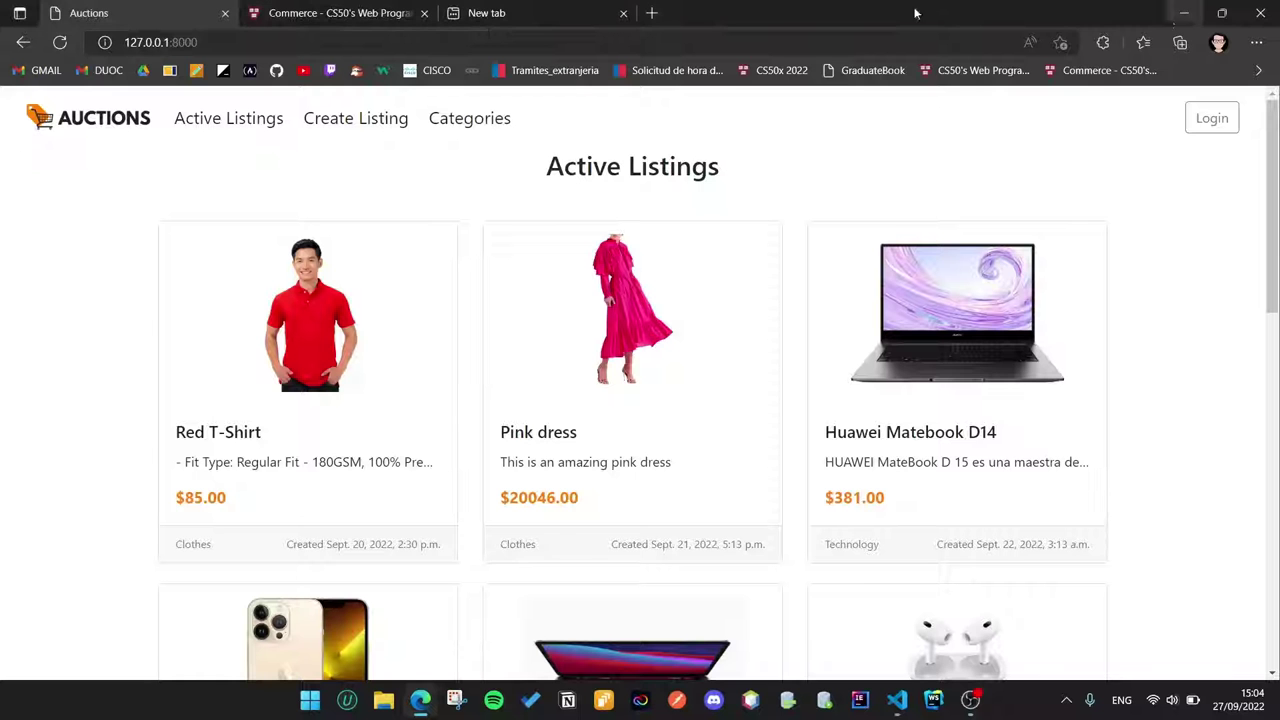
Step: From Create Listing, sign in to Auctions with the account's username and password
click(380, 120)
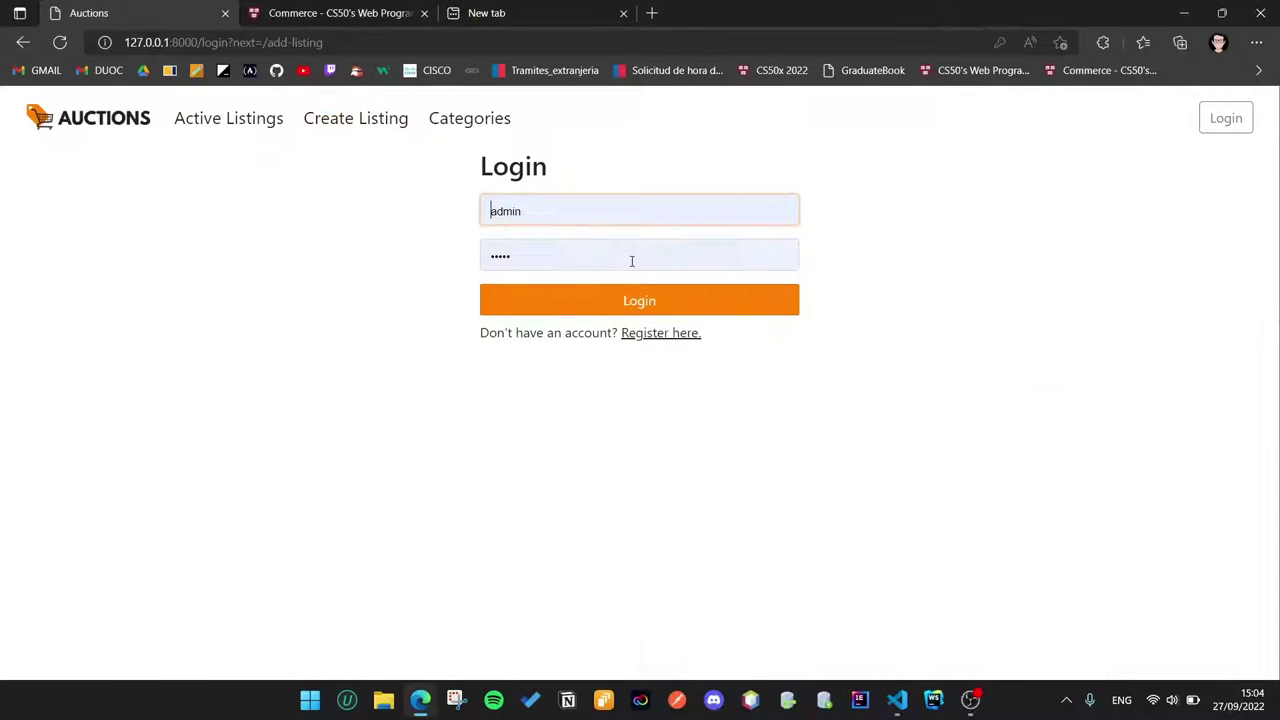
double_click(587, 199)
key(Tab)
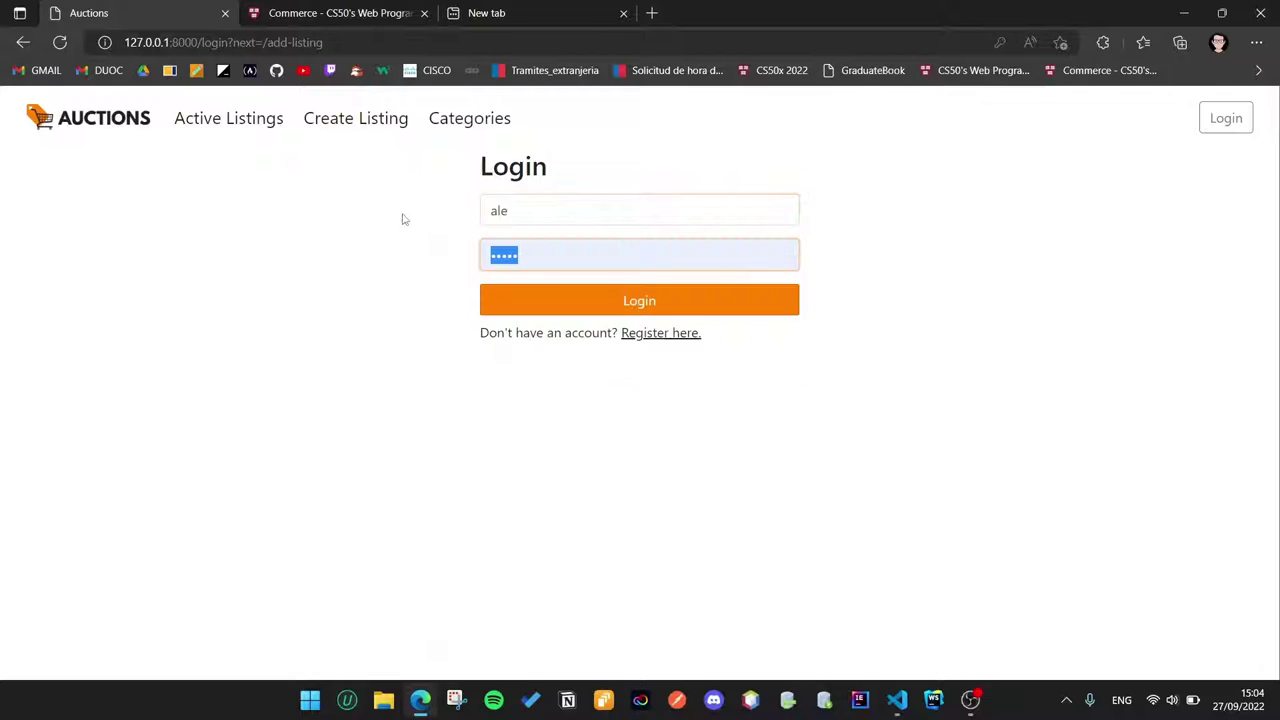
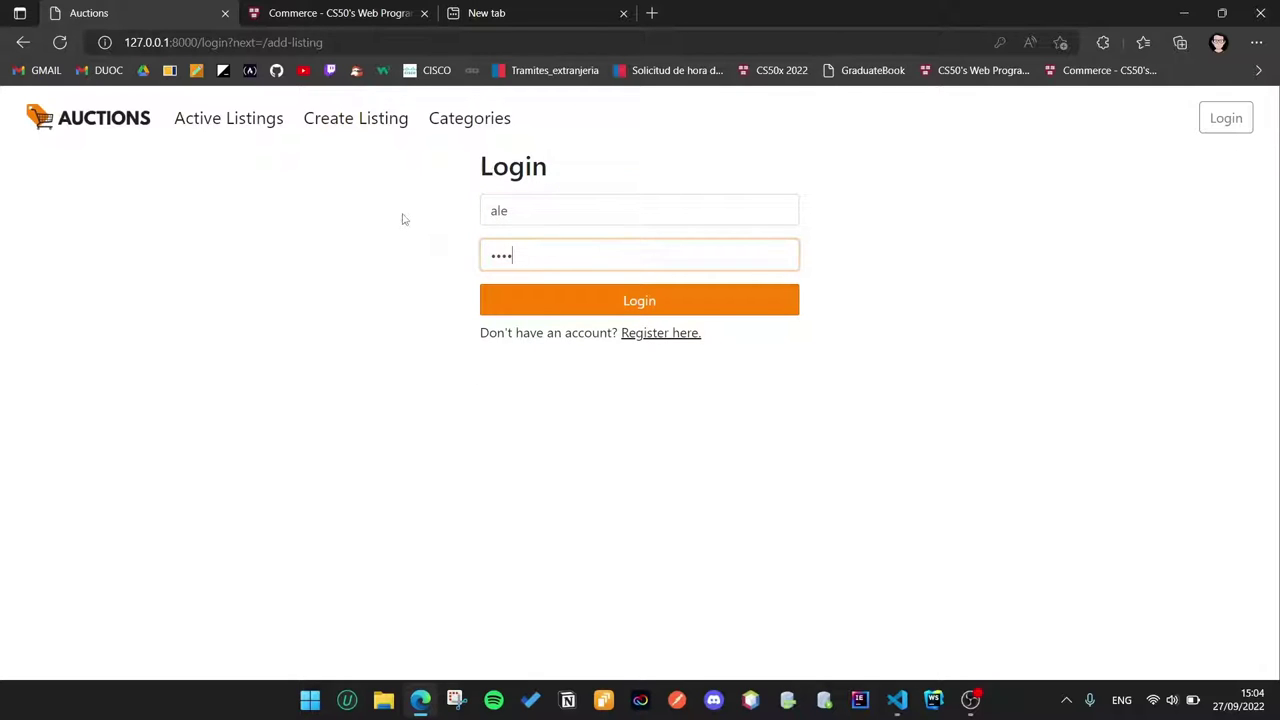
click(606, 315)
Step: Fill in listing 'Xbox Controller', Technology, 'This is amazing', starting bid 50, plus the image URL
click(513, 252)
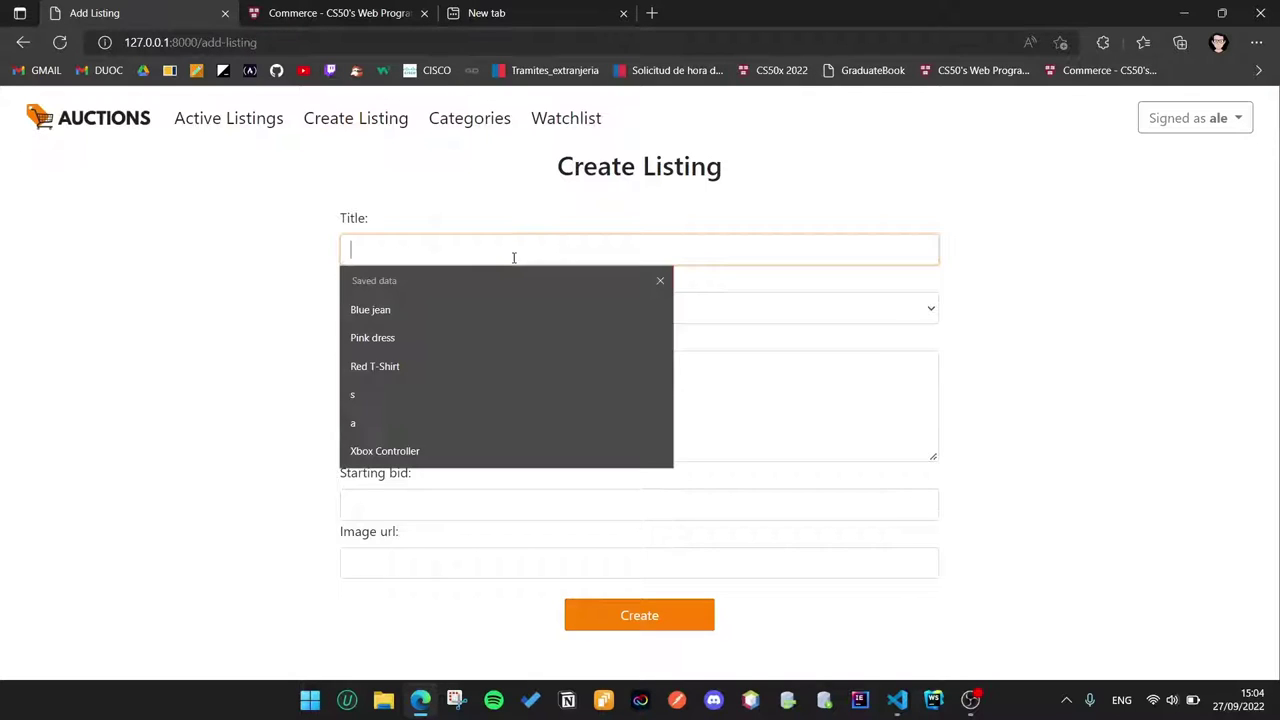
text(X)
key(Down)
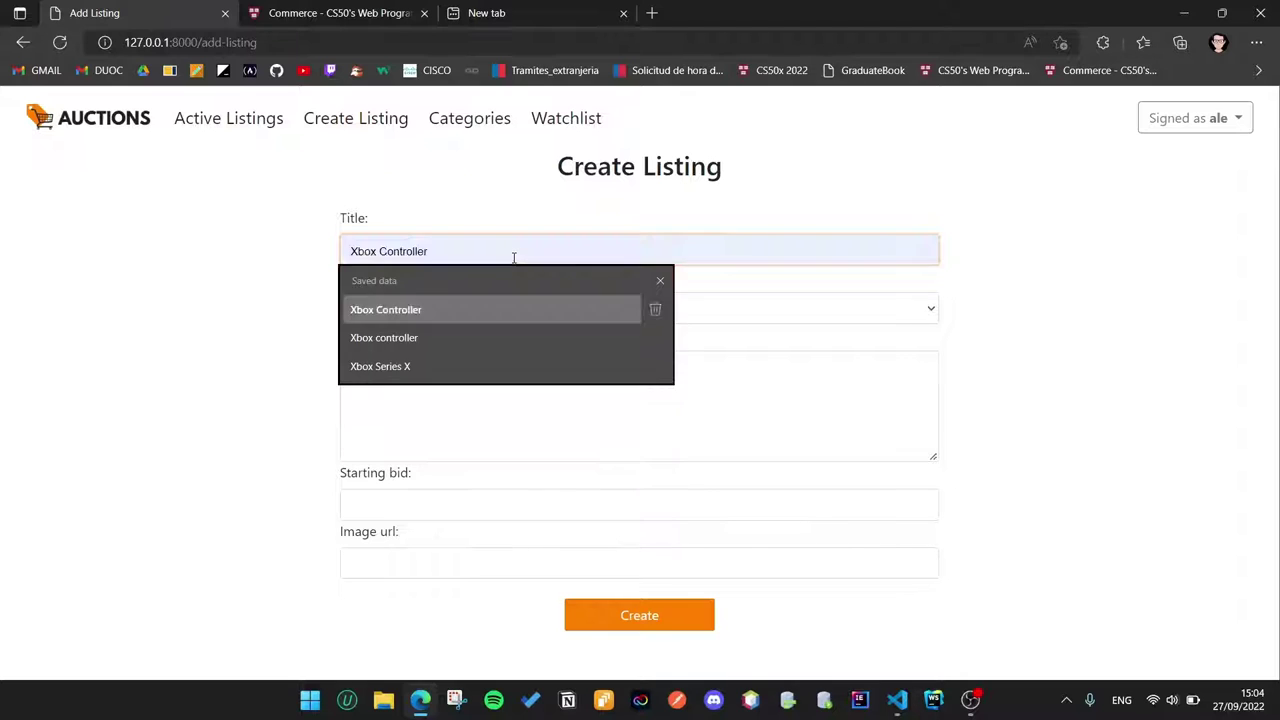
key(Return)
click(487, 313)
click(437, 374)
click(434, 375)
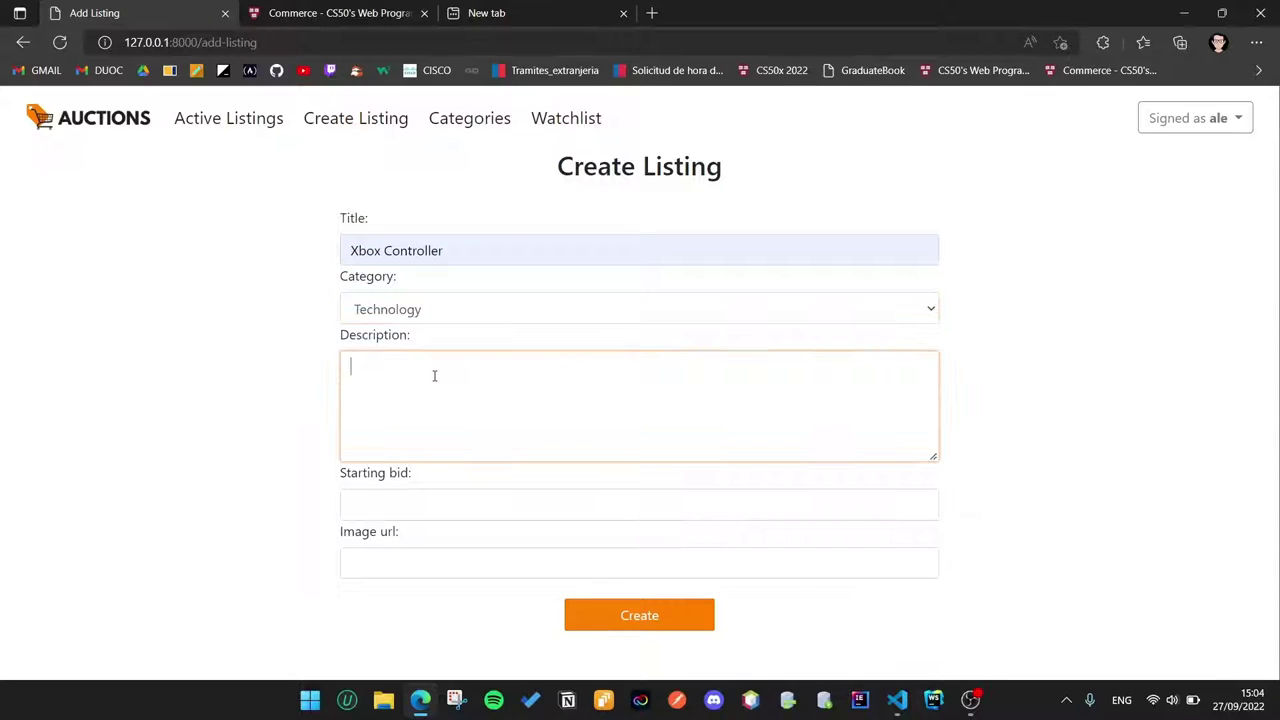
text(This is amazing)
click(416, 511)
text(50)
click(416, 578)
key(ctrl+v)
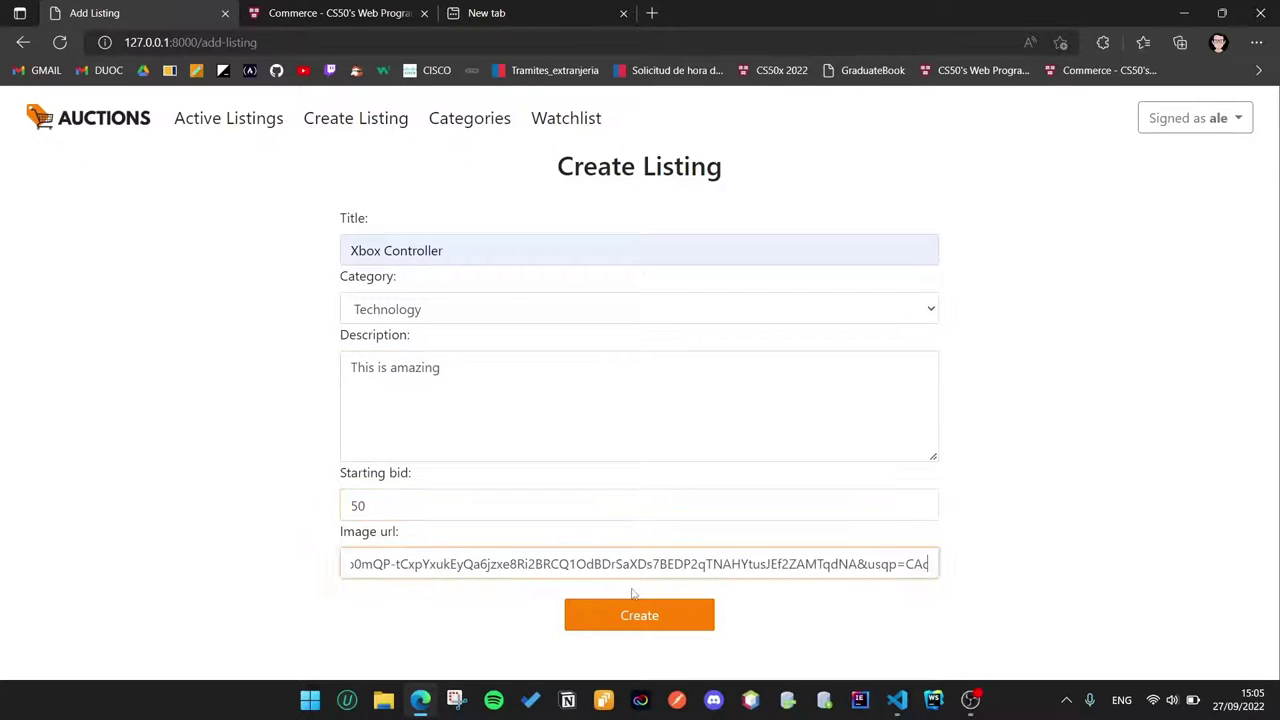
click(631, 615)
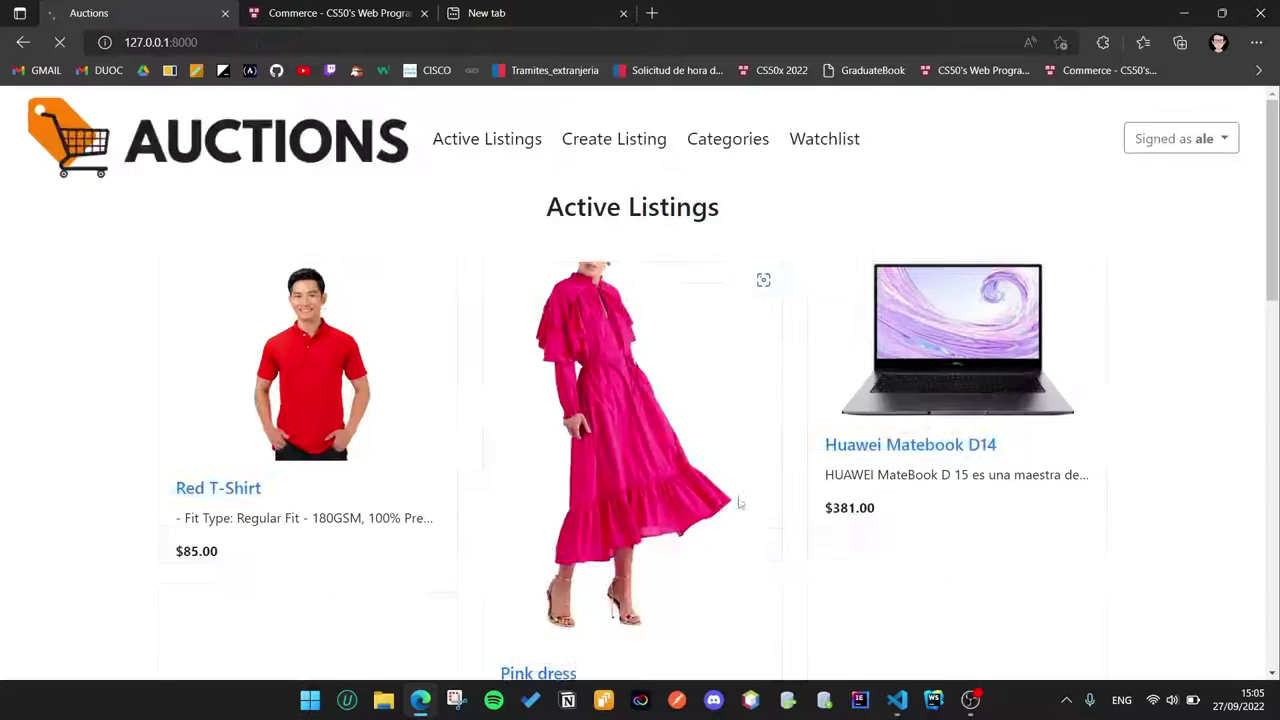
scroll(704, 451, down, 7)
scroll(704, 451, down, 4)
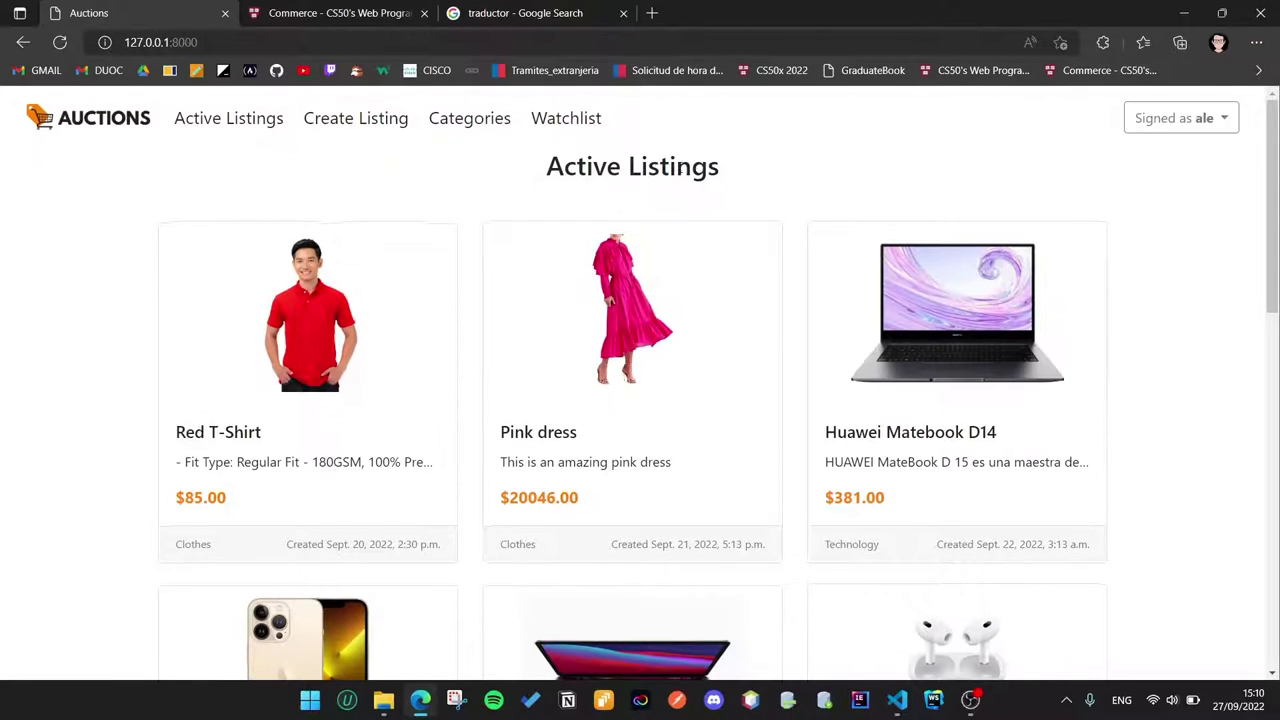
scroll(450, 400, down, 1)
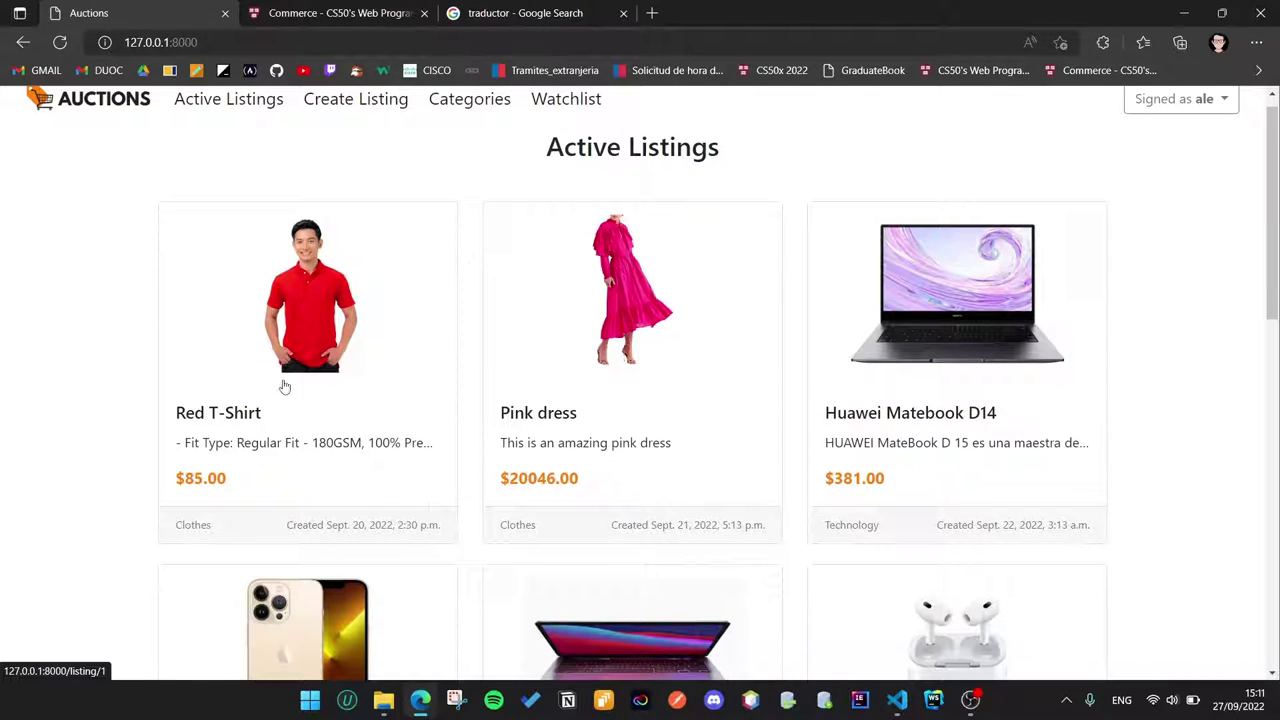
scroll(323, 523, down, 1)
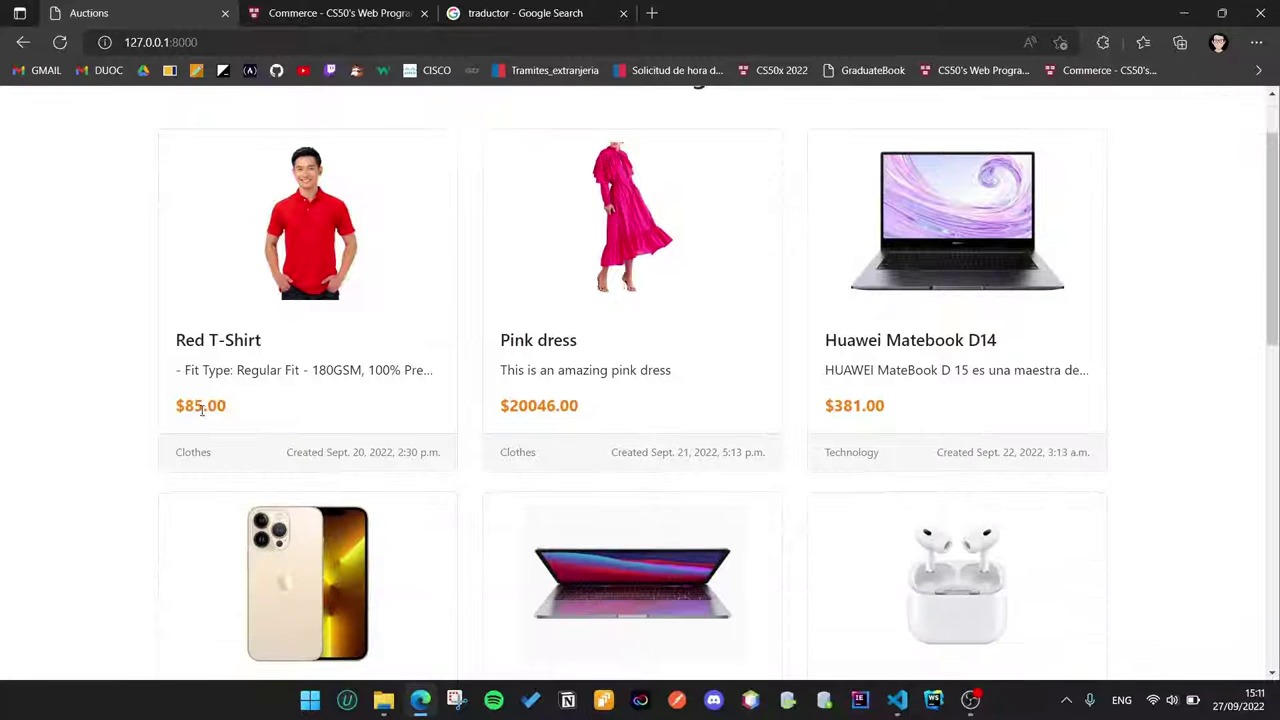
scroll(224, 474, down, 1)
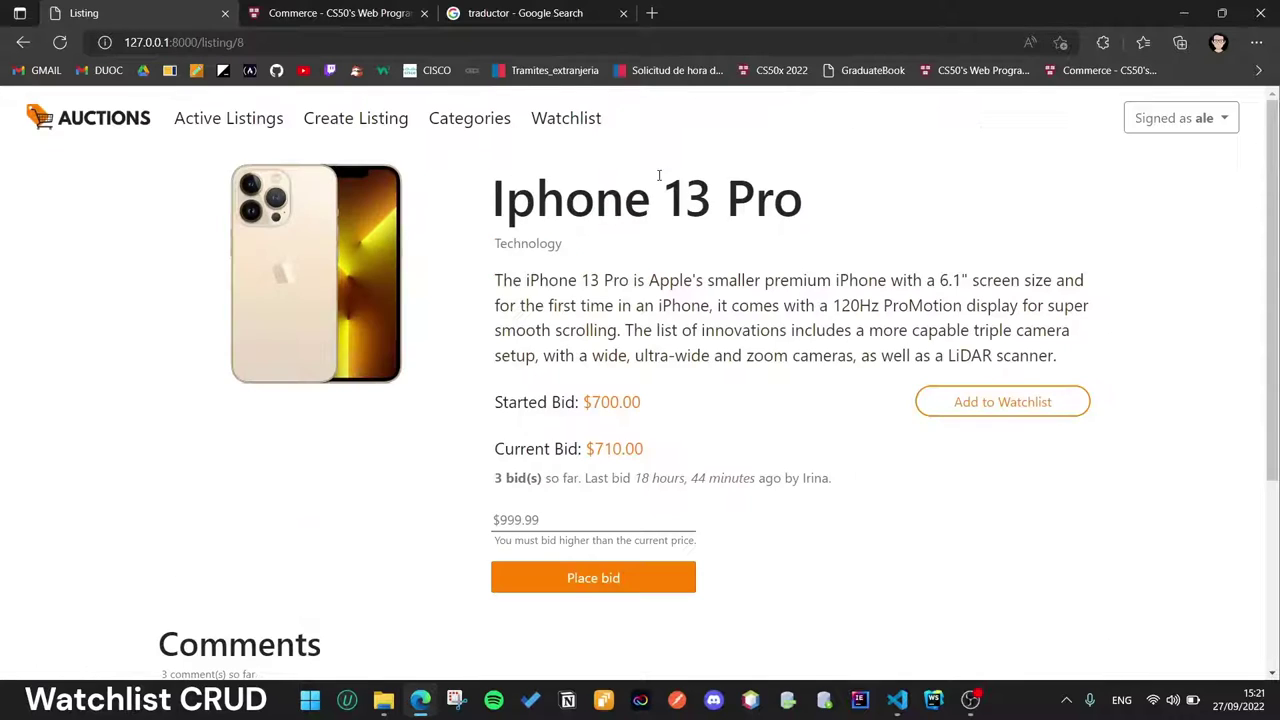
Step: Add the Iphone 13 Pro to the watchlist, then remove it from its detail page
scroll(782, 410, down, 1)
scroll(794, 406, up, 1)
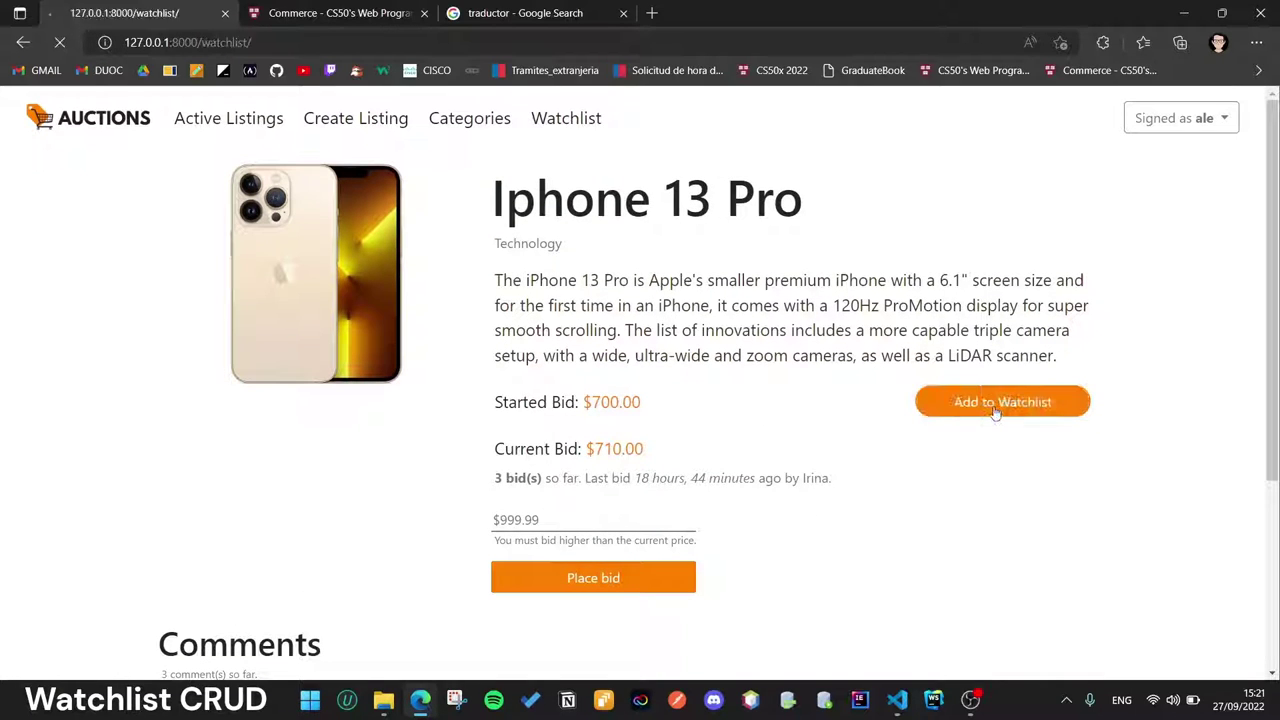
click(998, 404)
click(383, 338)
click(1040, 412)
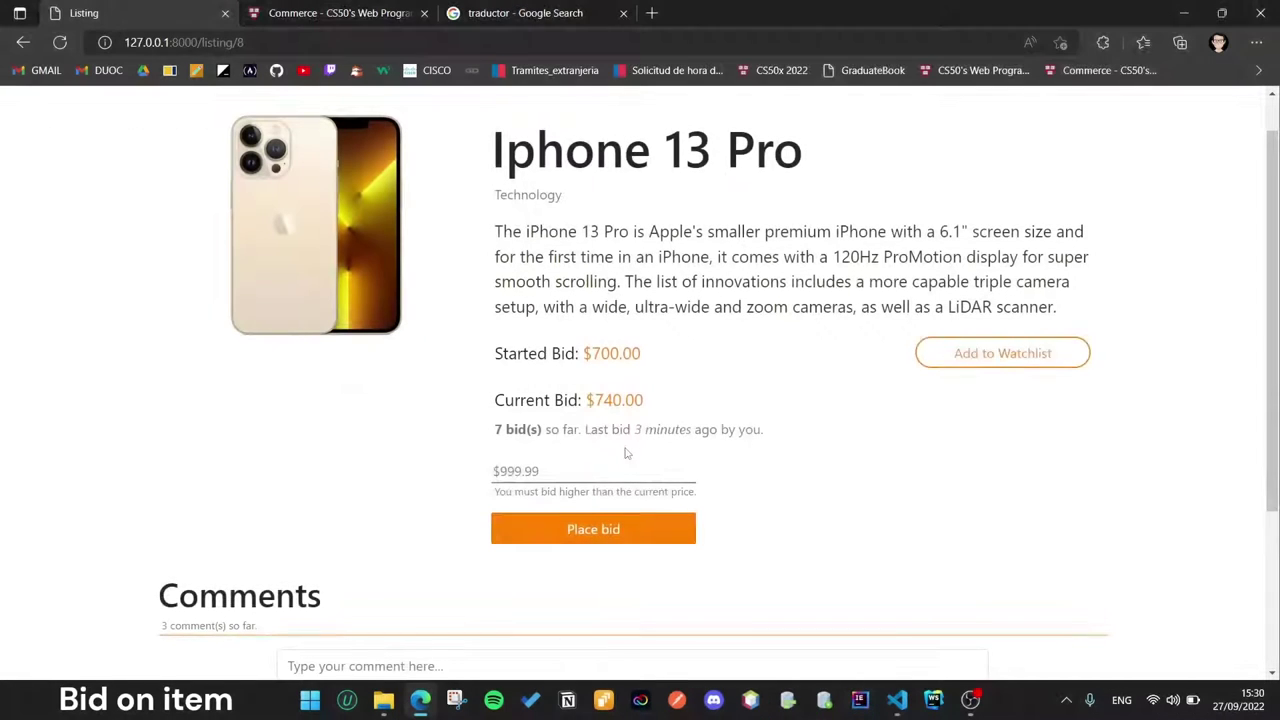
Step: Bid $750 on the Iphone 13 Pro, then submit a $7 bid to show it's rejected
scroll(626, 449, up, 1)
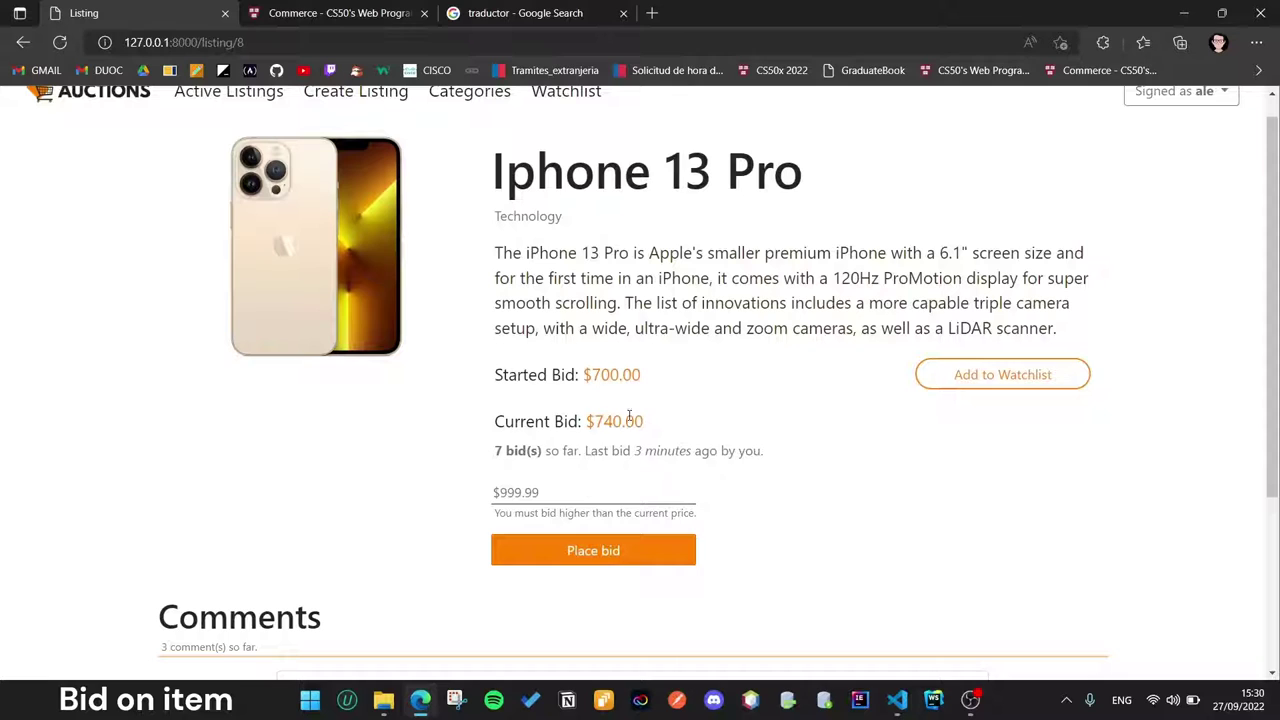
click(593, 492)
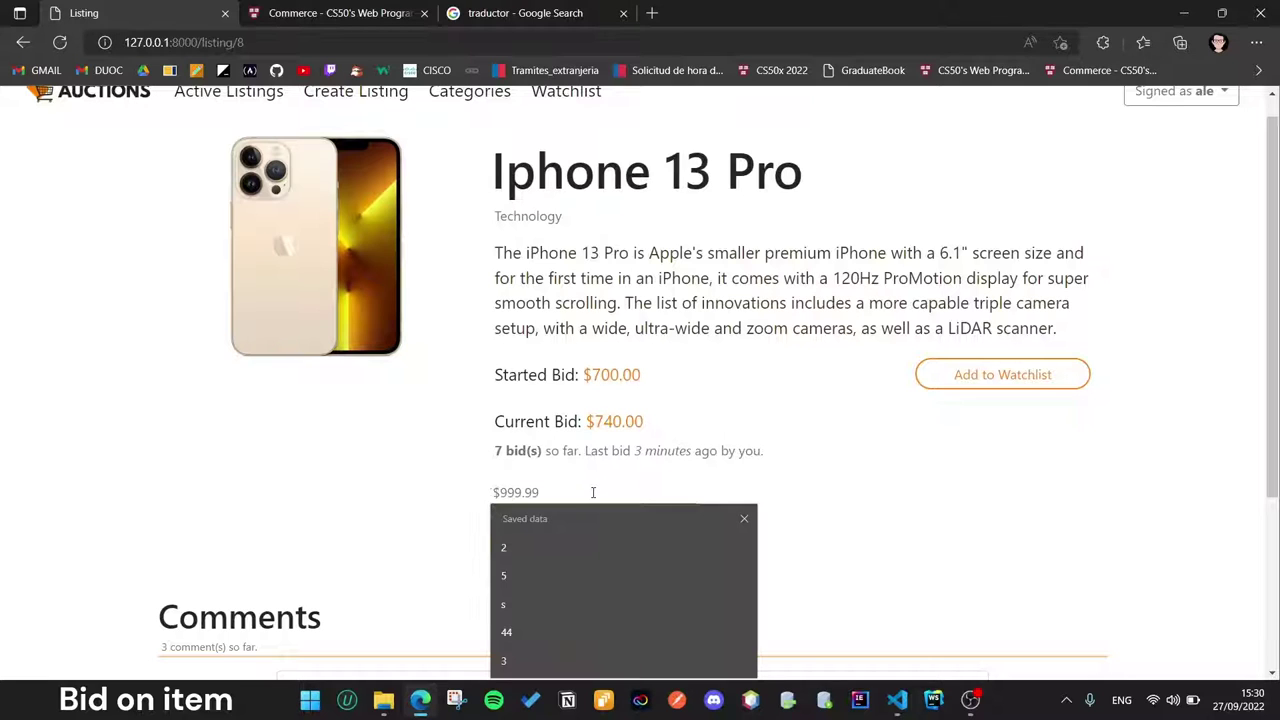
text(750)
click(597, 569)
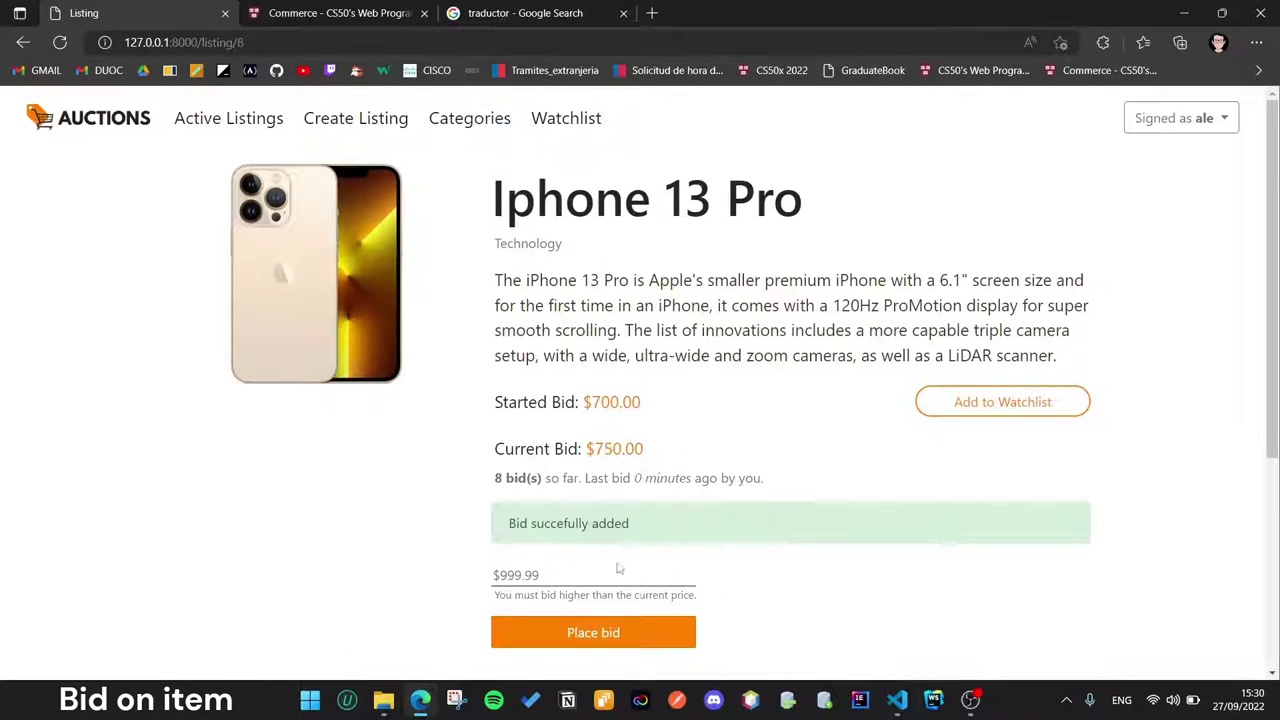
click(579, 578)
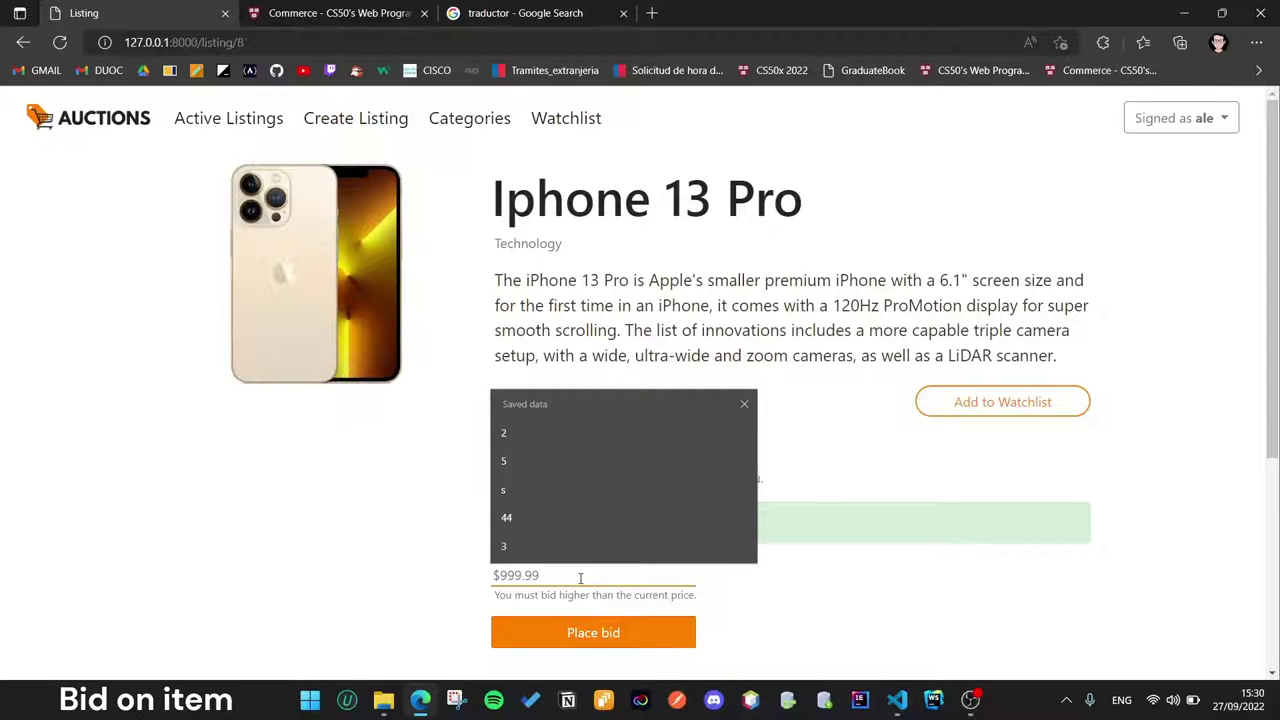
text(740)
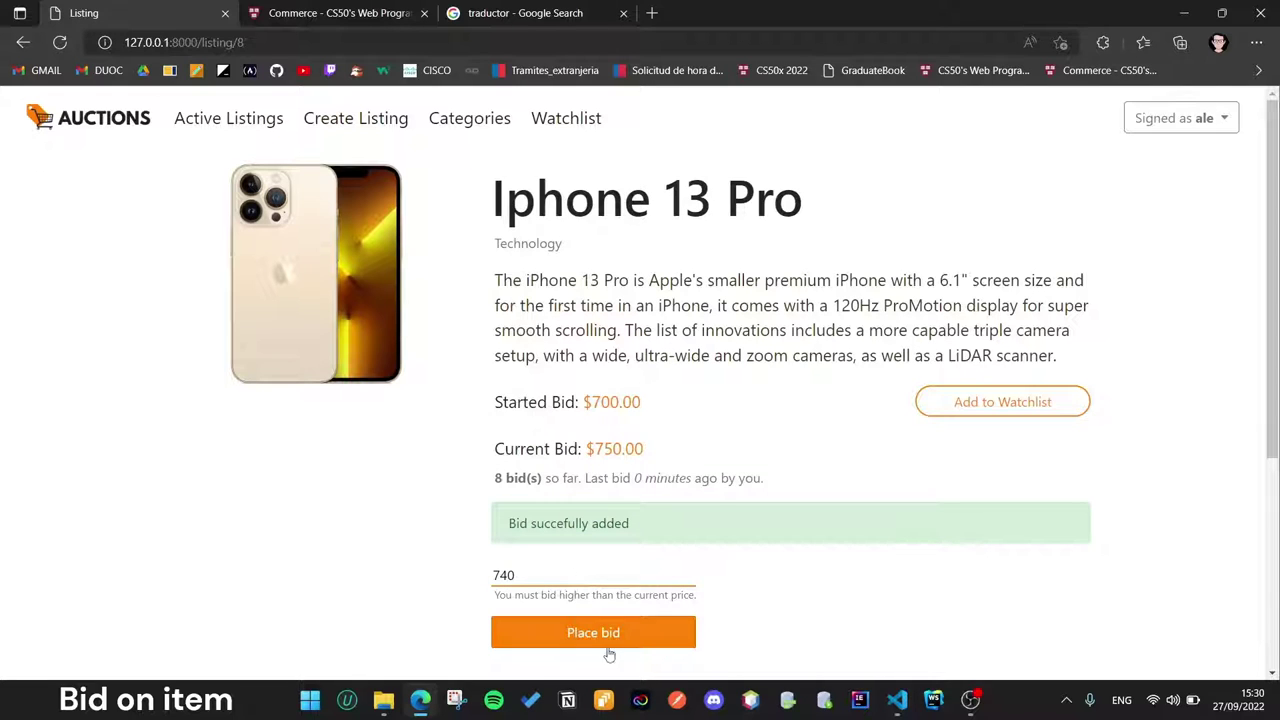
click(609, 654)
scroll(715, 570, down, 1)
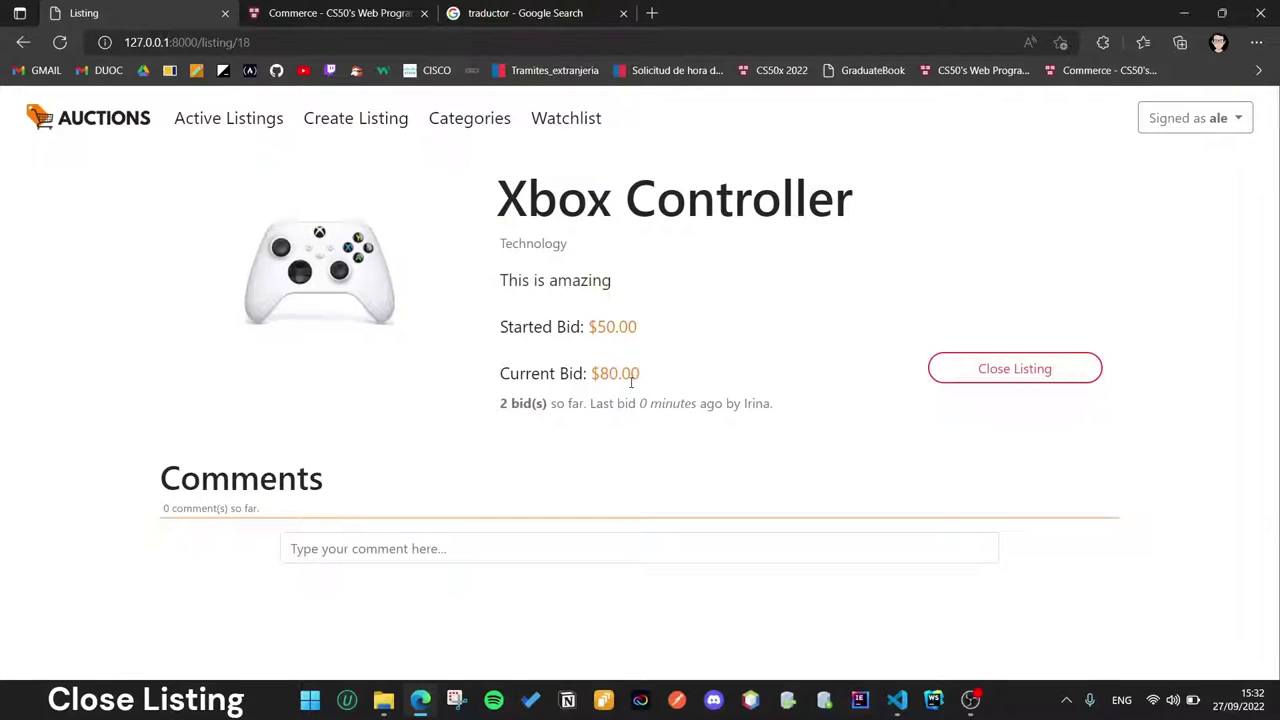
Step: Close the Xbox Controller auction and highlight the winner's congratulations banner
click(983, 371)
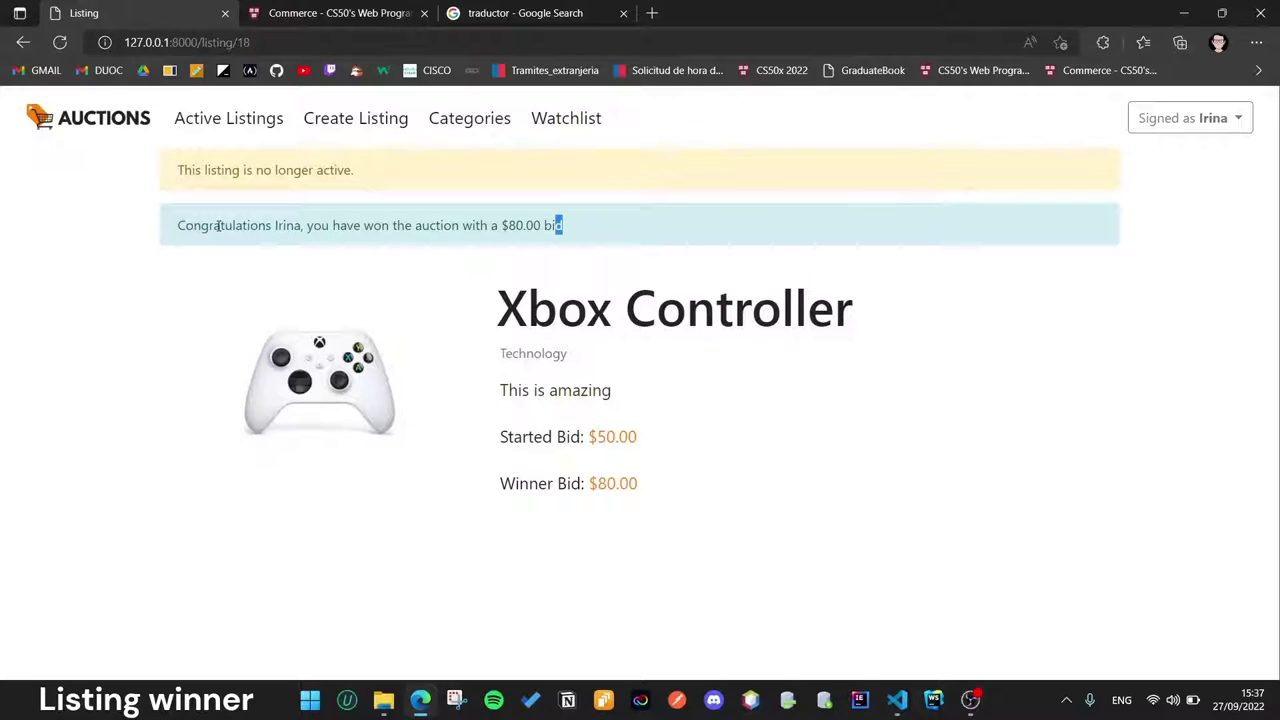
drag(178, 225, 591, 240)
click(578, 228)
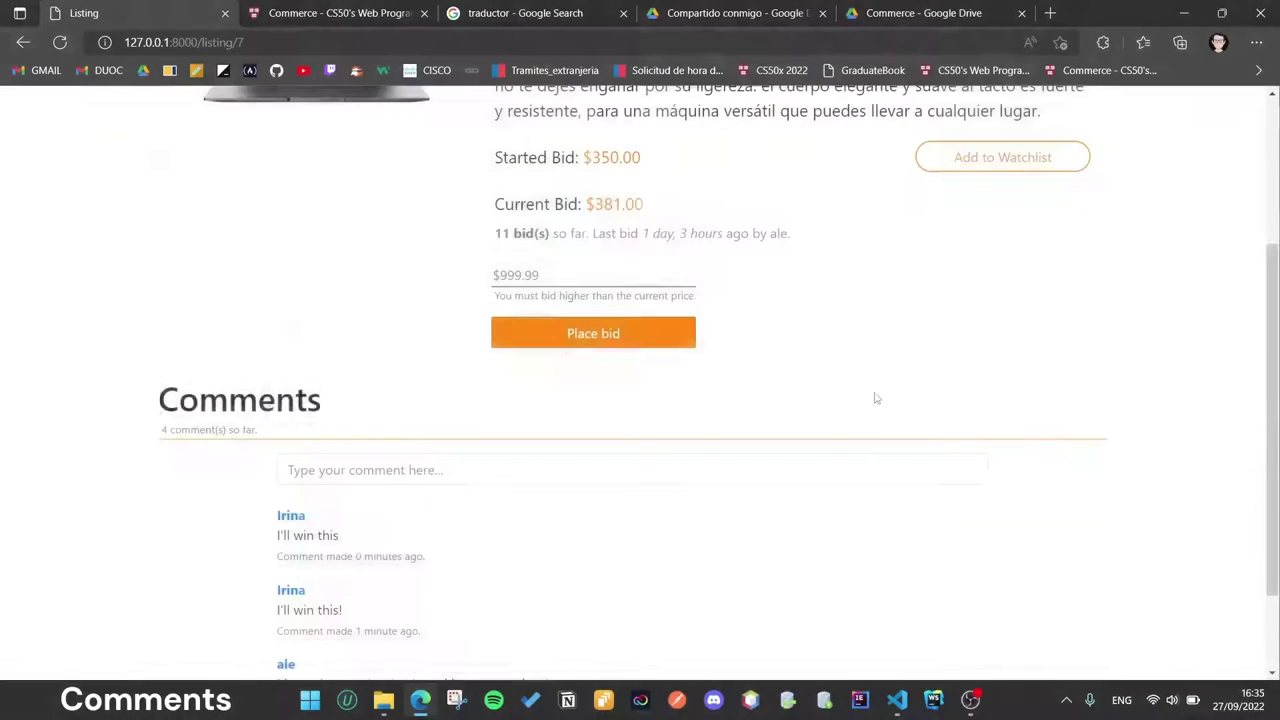
Step: In the Huawei Matebook D14 comment box, write 'It's too expensive'
scroll(874, 397, up, 2)
scroll(874, 397, down, 2)
scroll(365, 558, down, 1)
scroll(371, 563, down, 1)
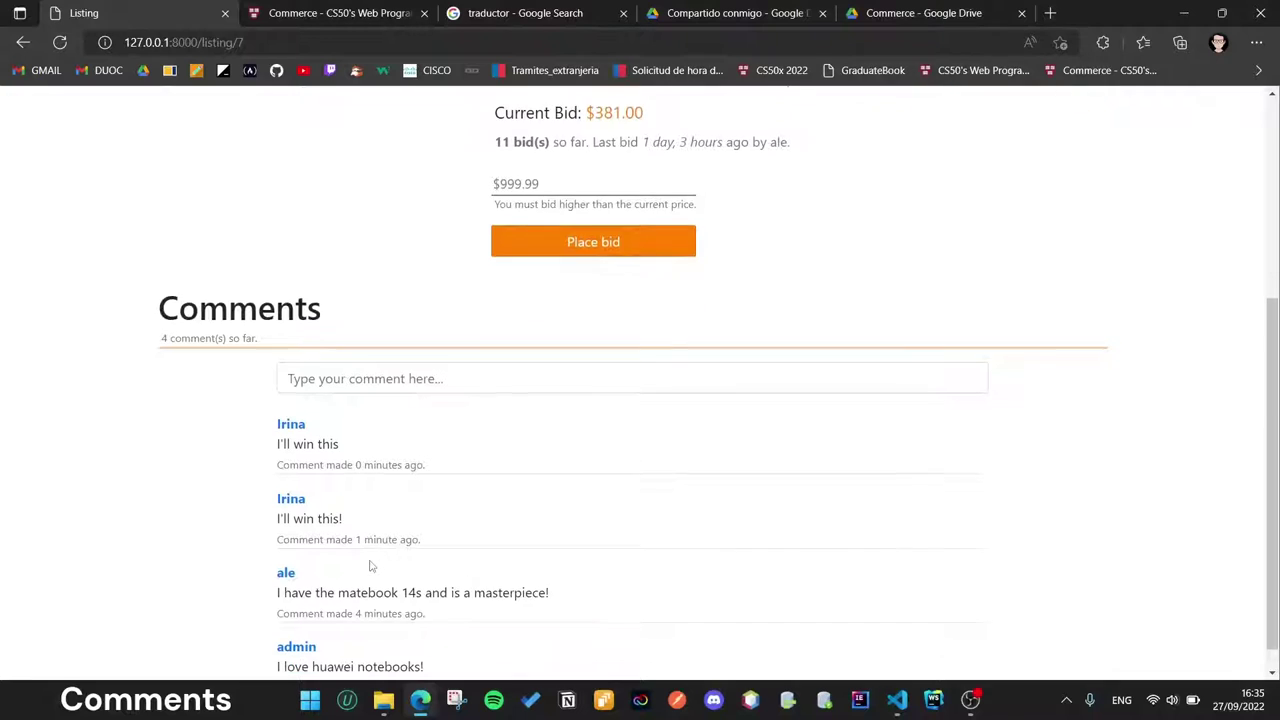
scroll(1076, 260, up, 4)
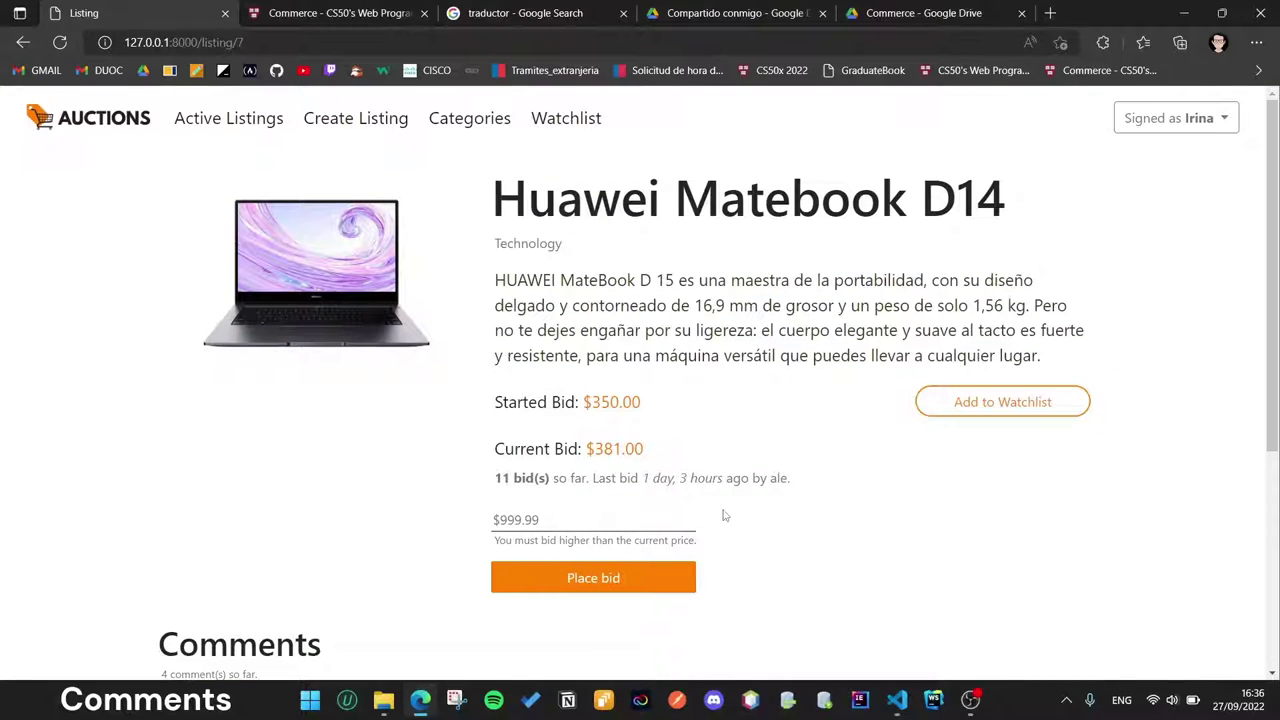
scroll(725, 515, down, 3)
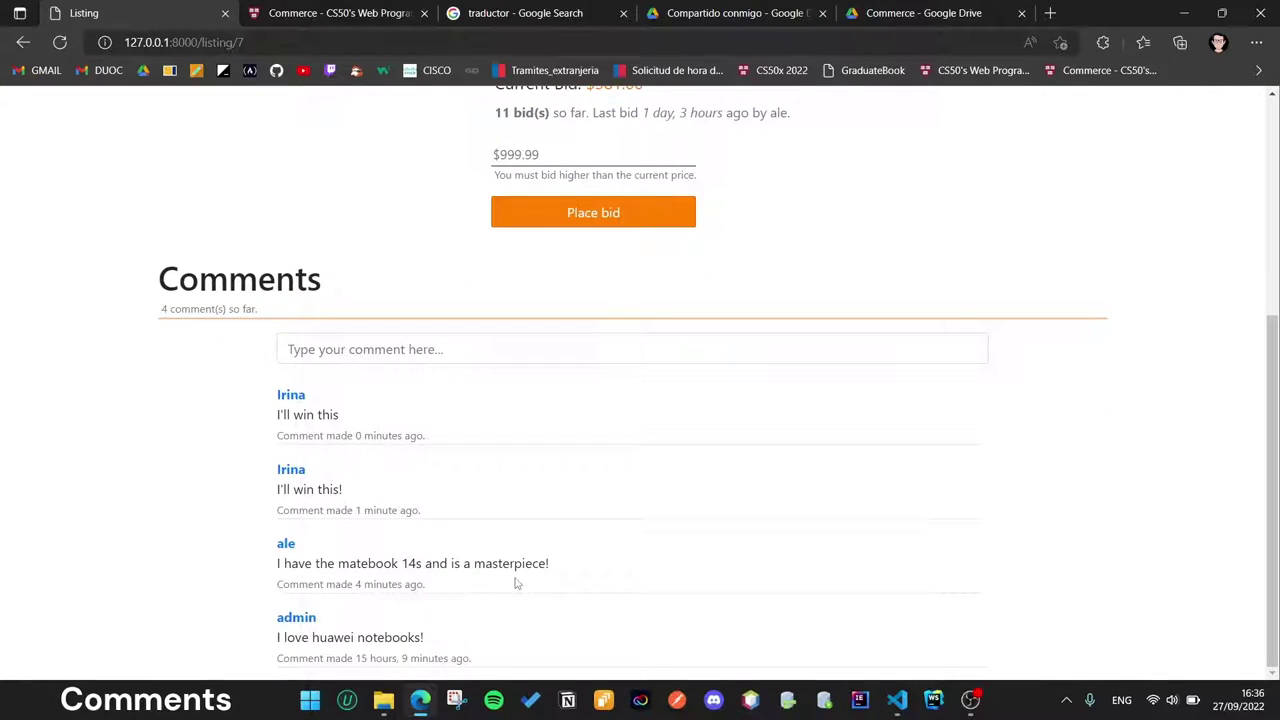
scroll(516, 584, up, 1)
scroll(455, 559, up, 1)
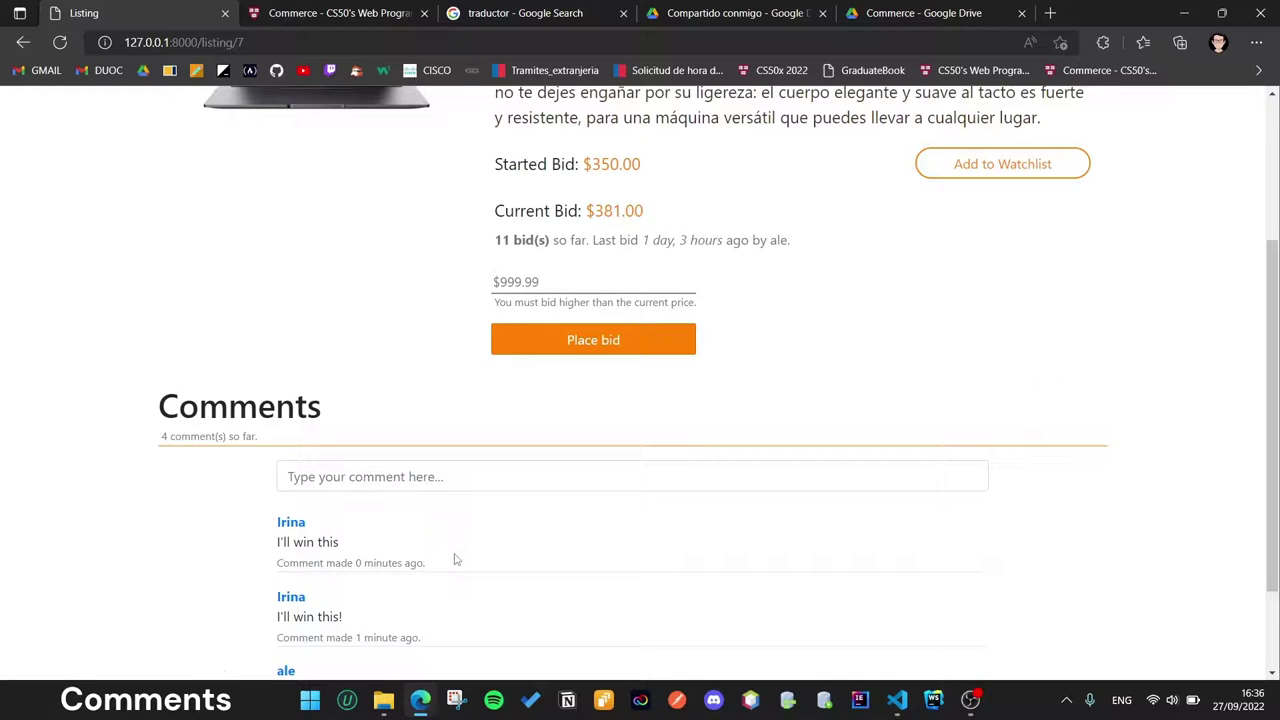
click(378, 486)
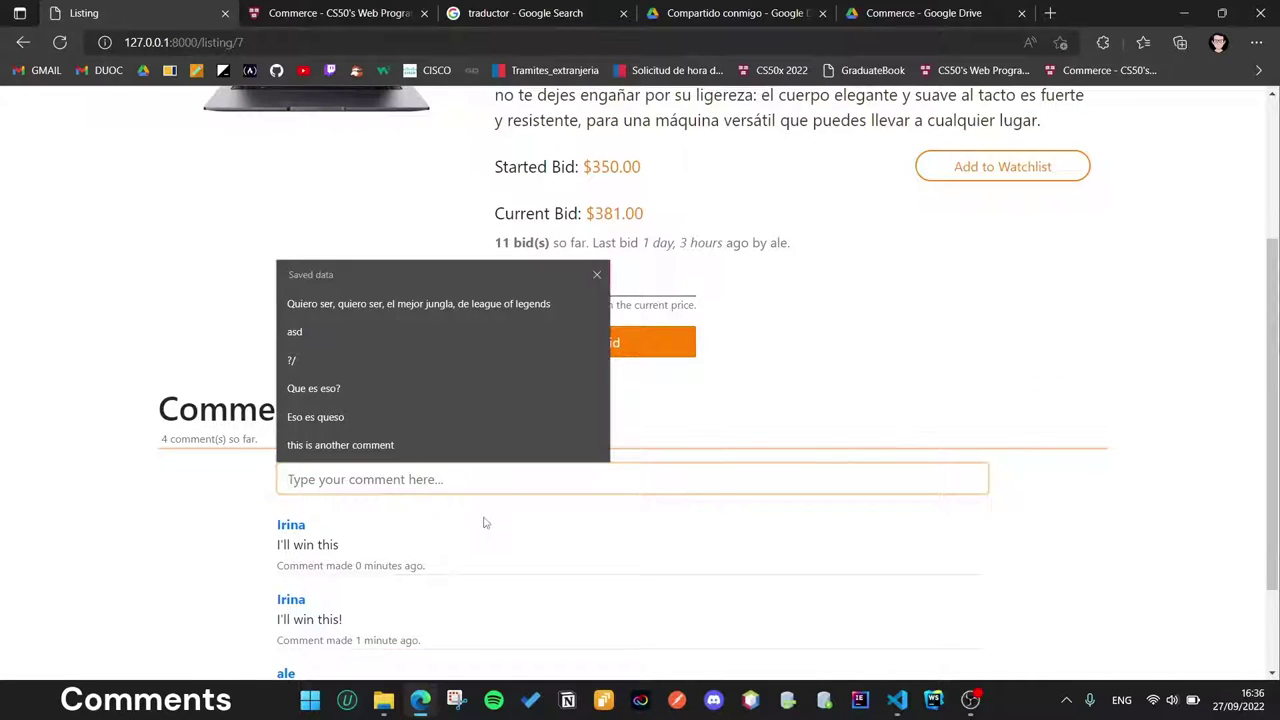
text(It's too )
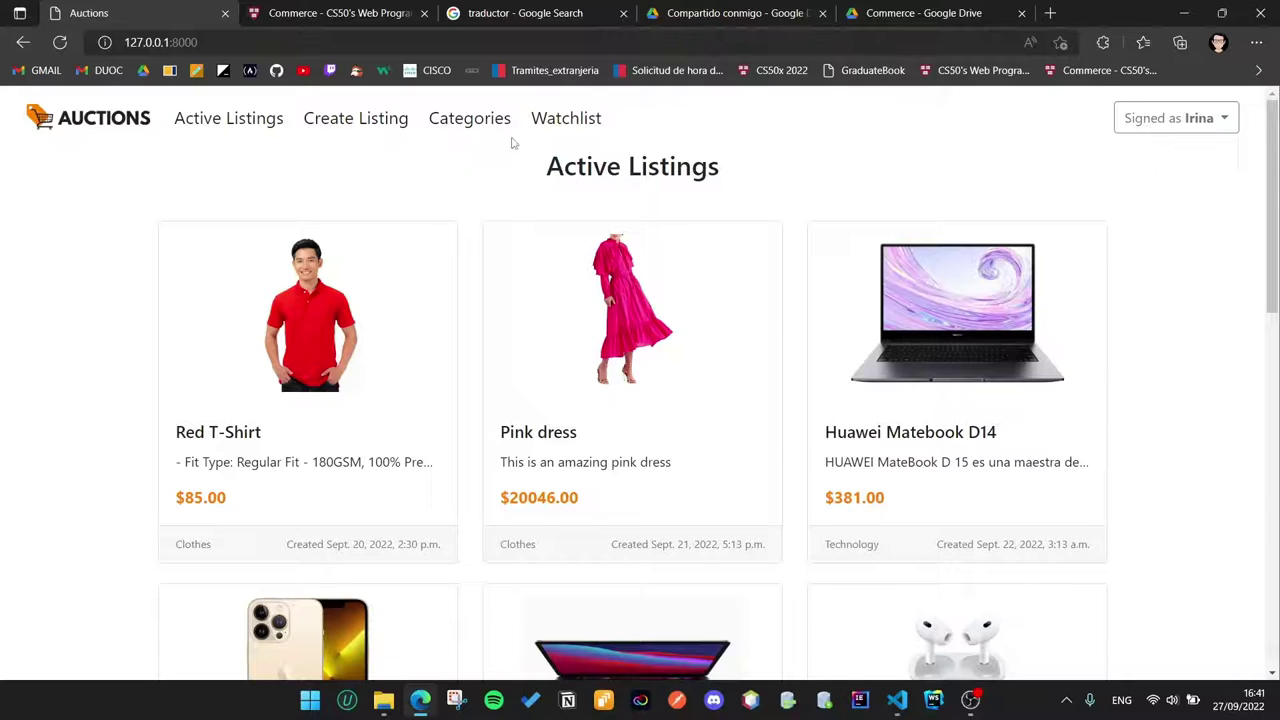
click(576, 133)
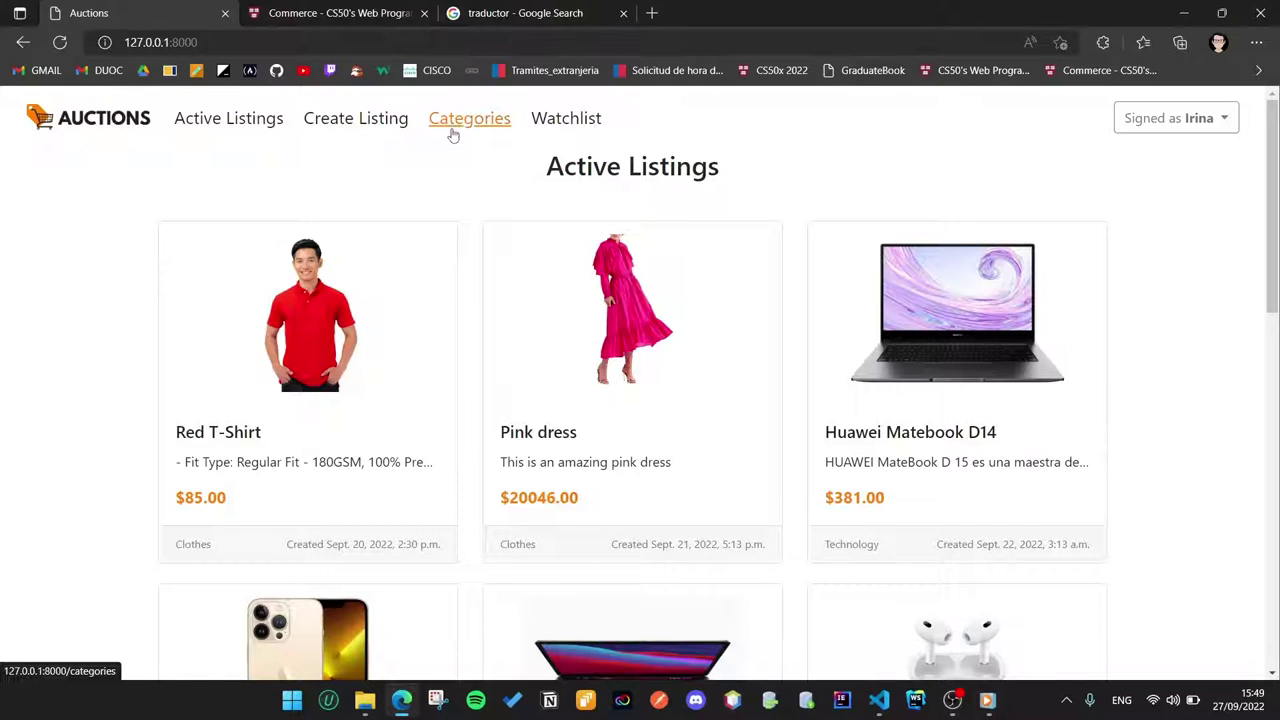
scroll(604, 593, down, 3)
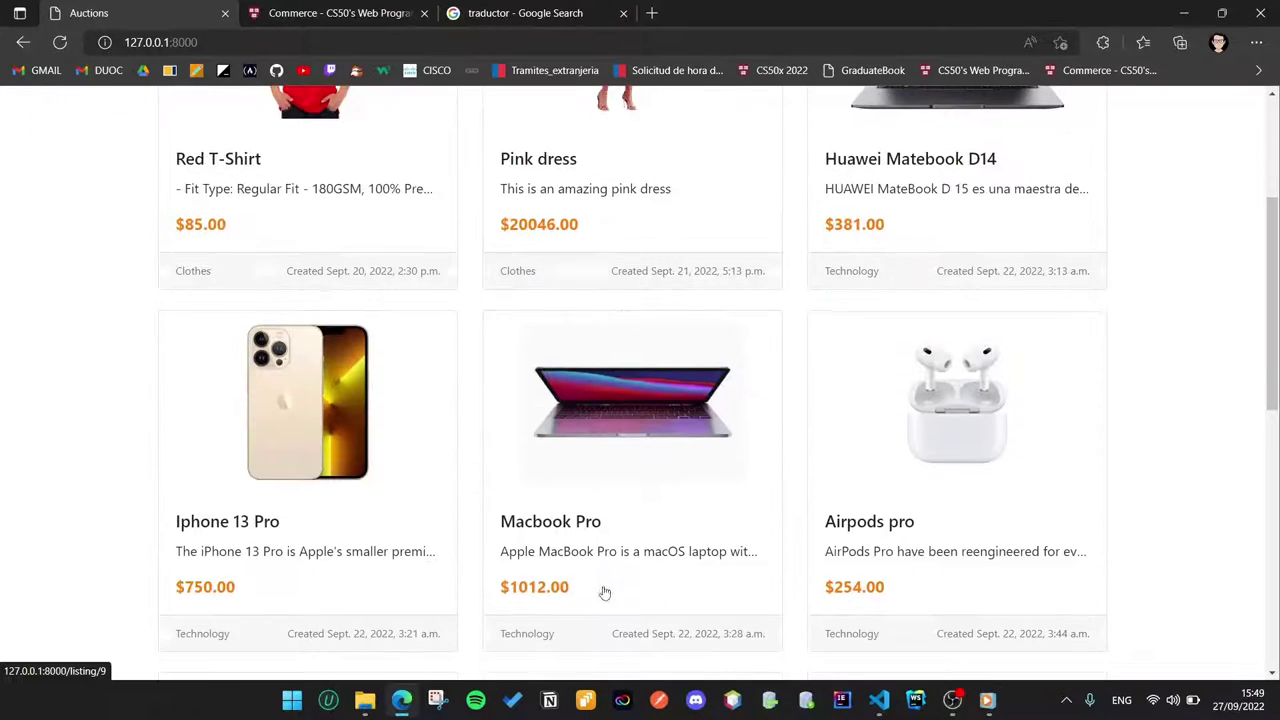
scroll(604, 593, down, 2)
scroll(604, 593, up, 5)
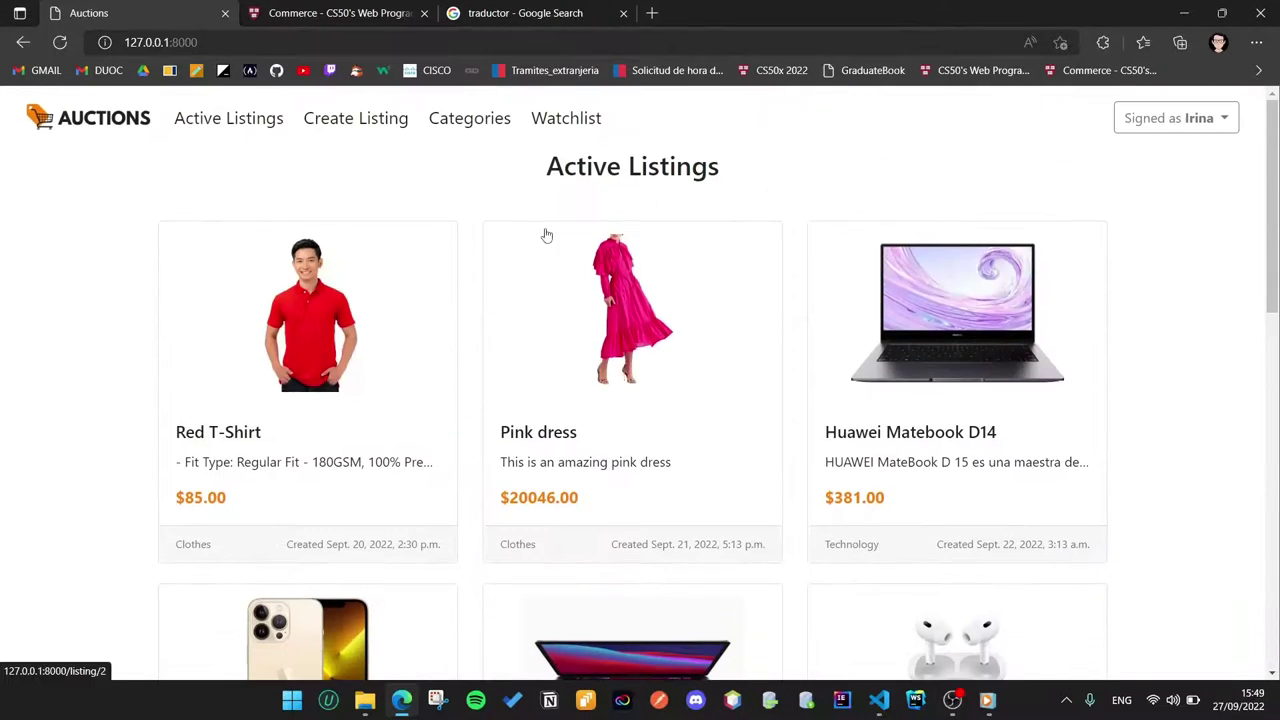
Step: Go to Categories and view the listings in the Shoes category
click(480, 127)
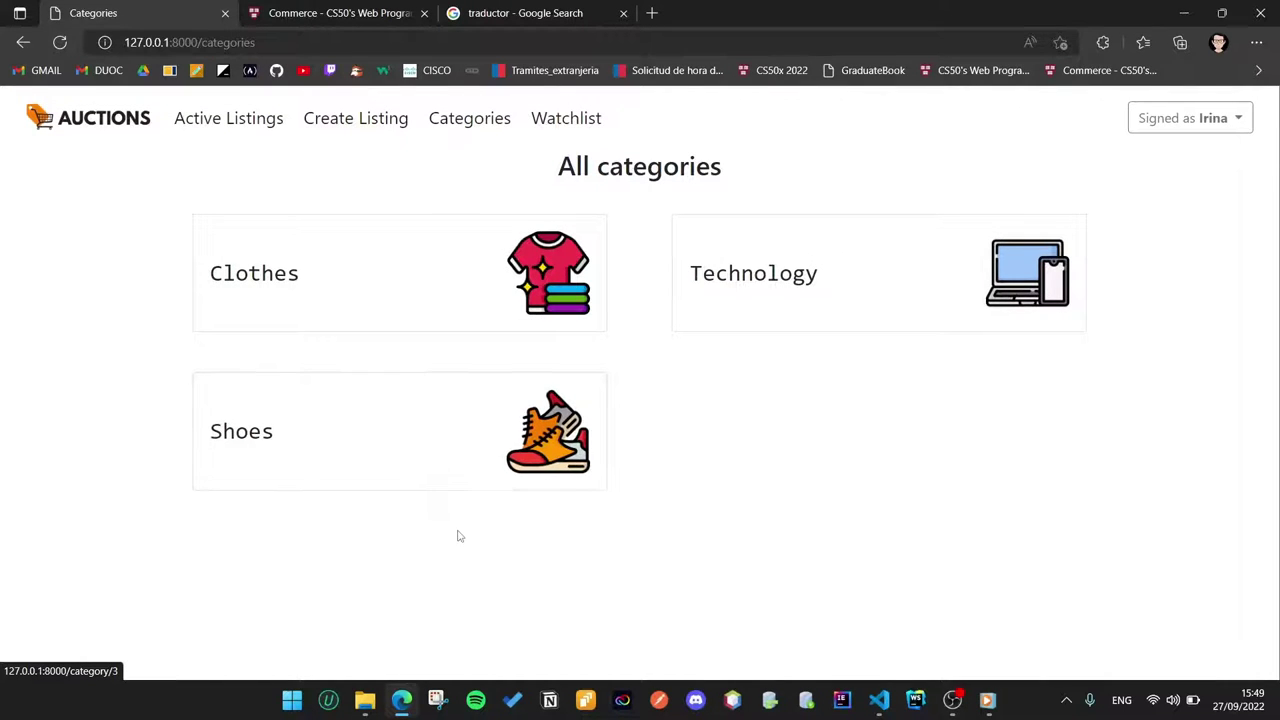
click(409, 467)
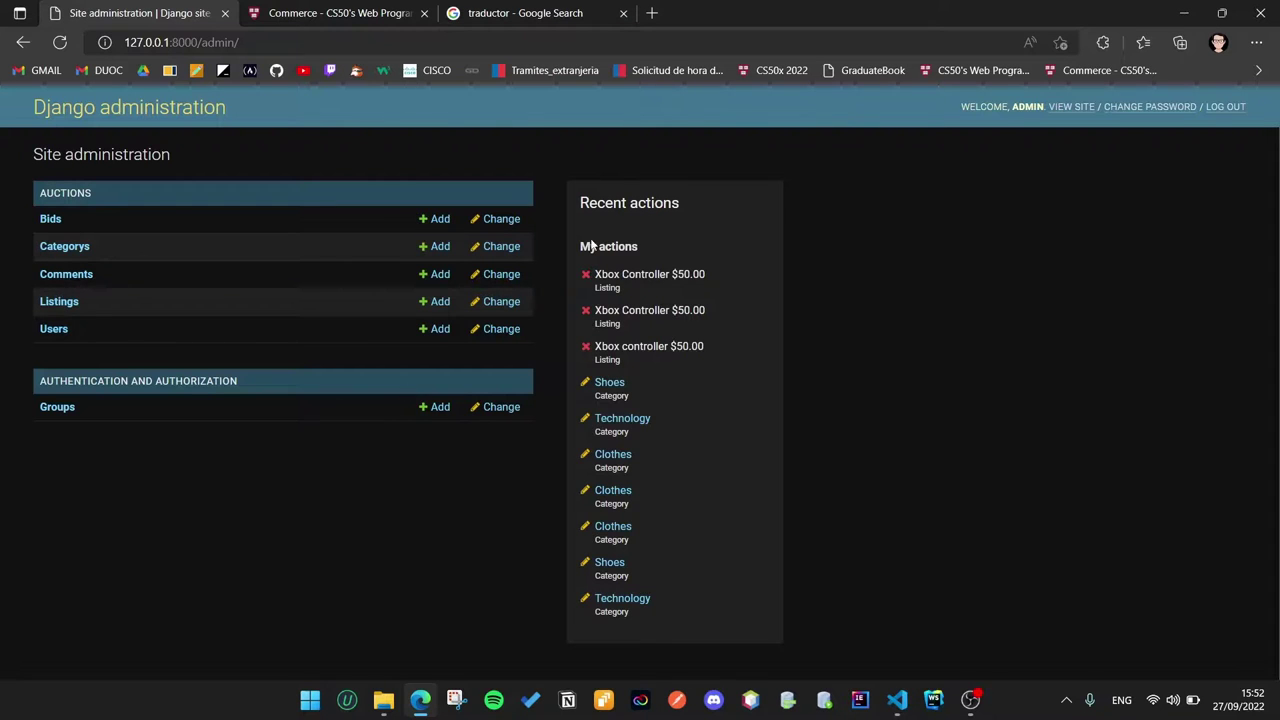
Step: Browse the admin Comments list and comment 9, then show the Listings list
click(52, 274)
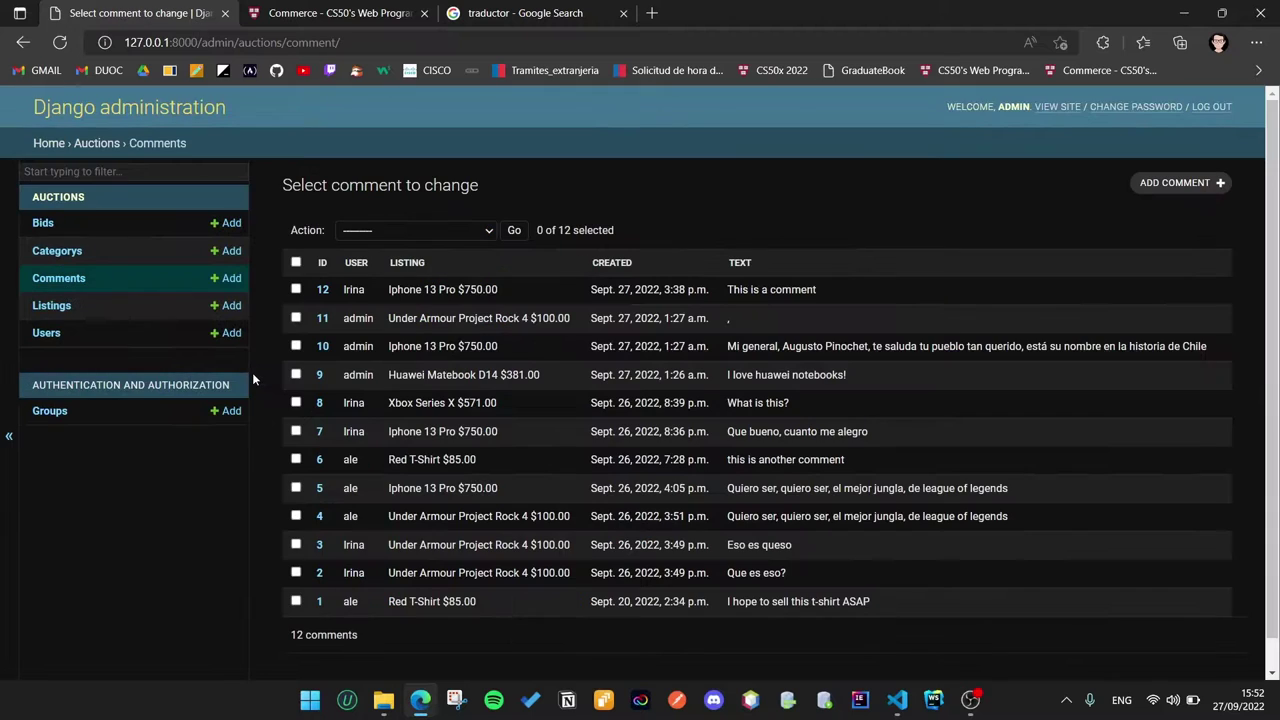
click(320, 374)
scroll(562, 664, left, 3)
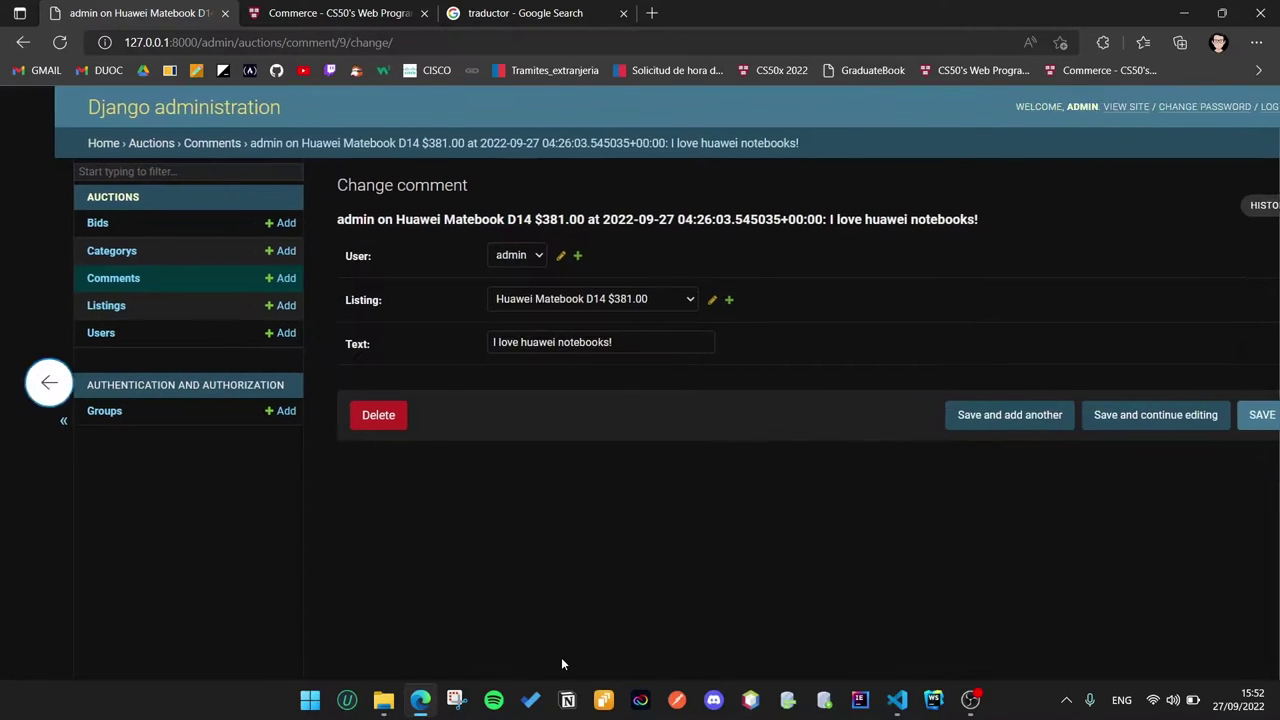
click(52, 306)
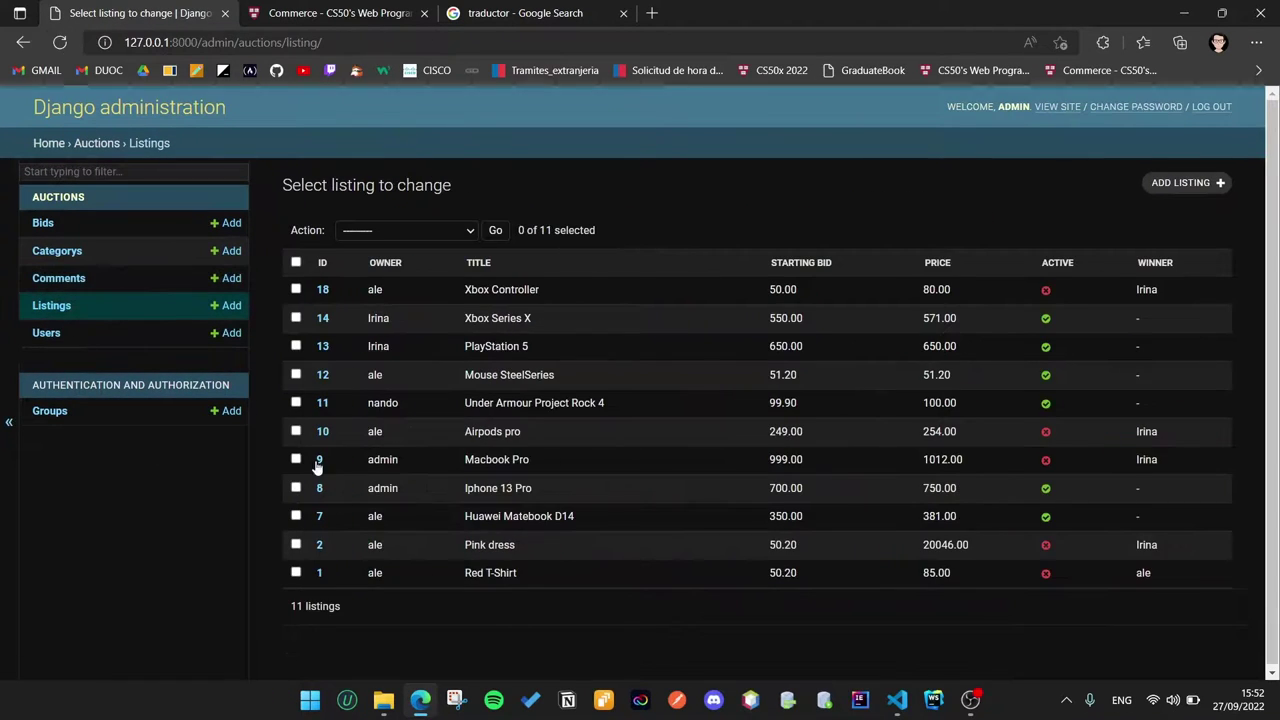